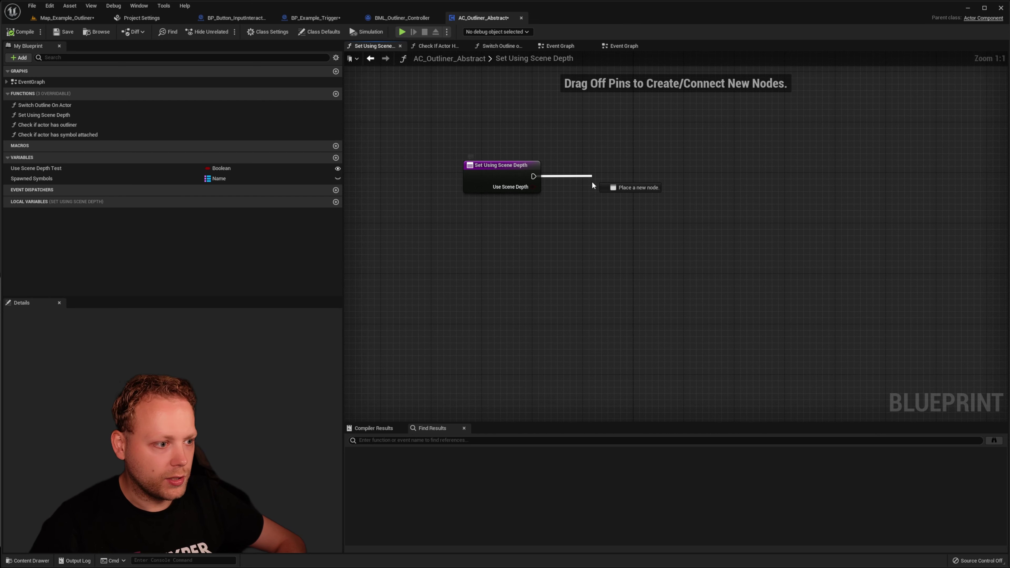
Step: Close the AC_Outliner_Abstract blueprint and return to the Map_Example_Outliner level
left_click(575, 162)
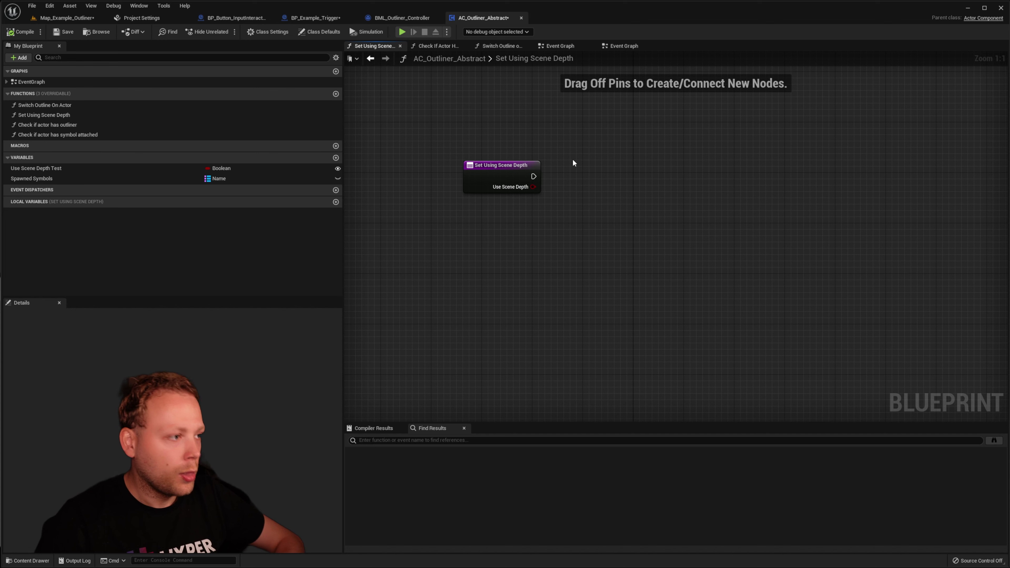
right_click_drag(569, 142, 556, 182)
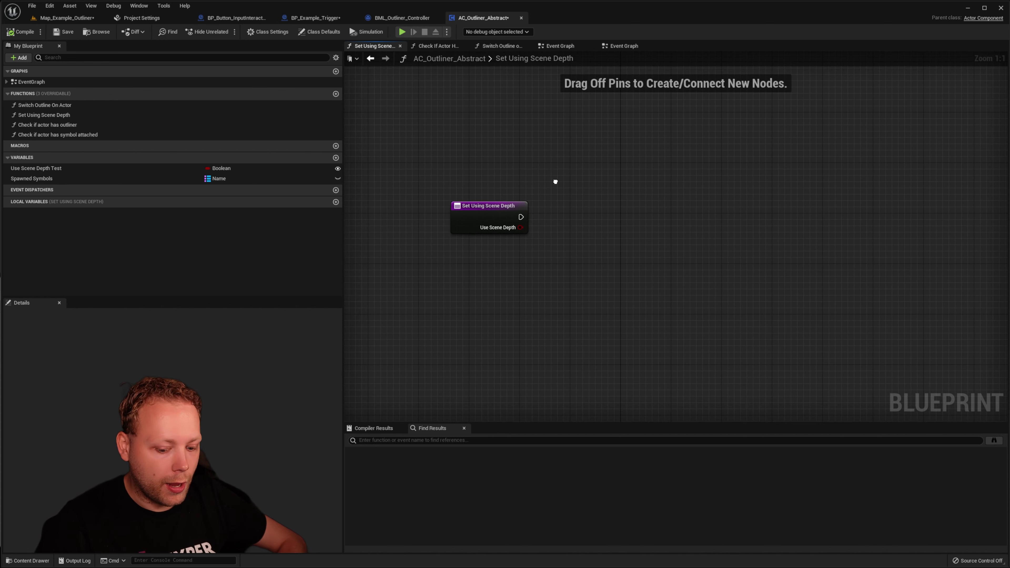
left_click(521, 18)
left_click(137, 18)
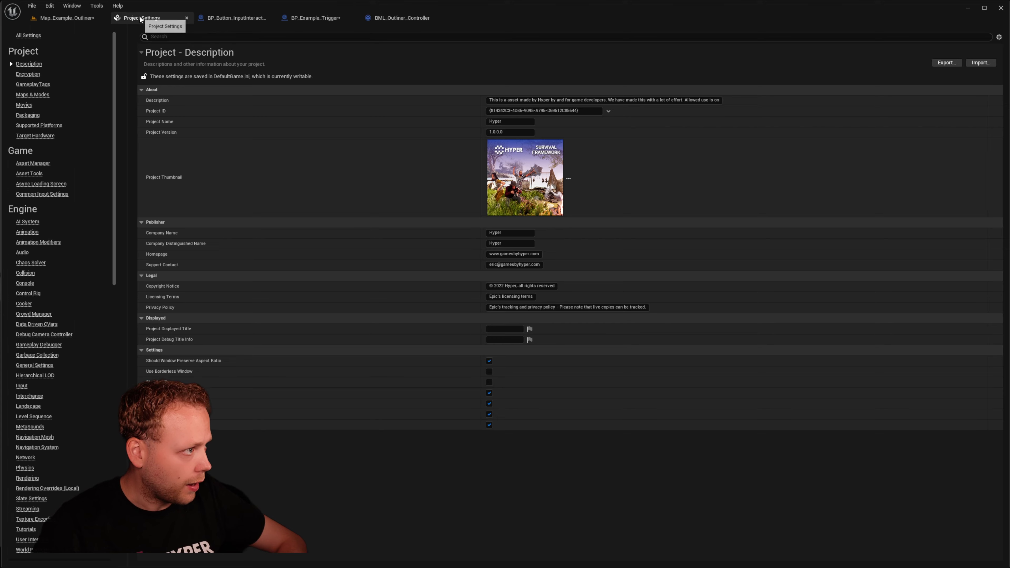
left_click(80, 18)
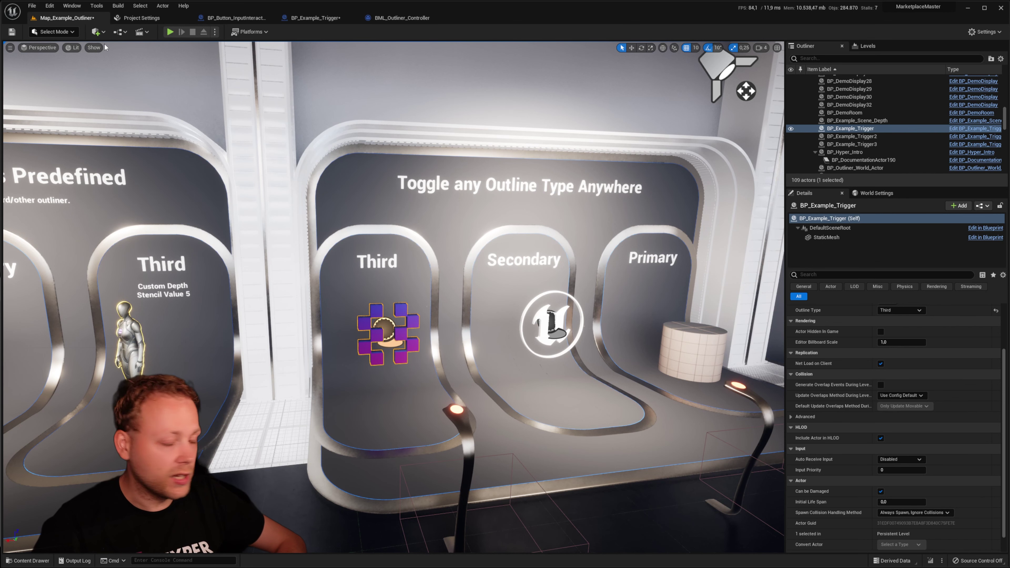
Step: Open the AC_Outliner_Basic blueprint from the Outliner_System Blueprints folder
left_click(41, 559)
left_click(287, 372)
left_click(336, 368)
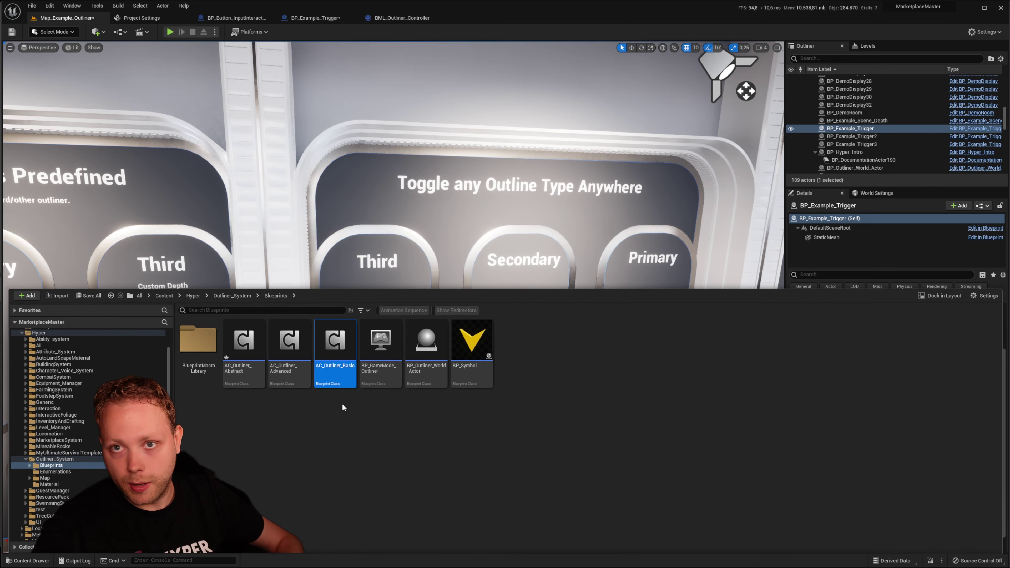
mouse_move(345, 377)
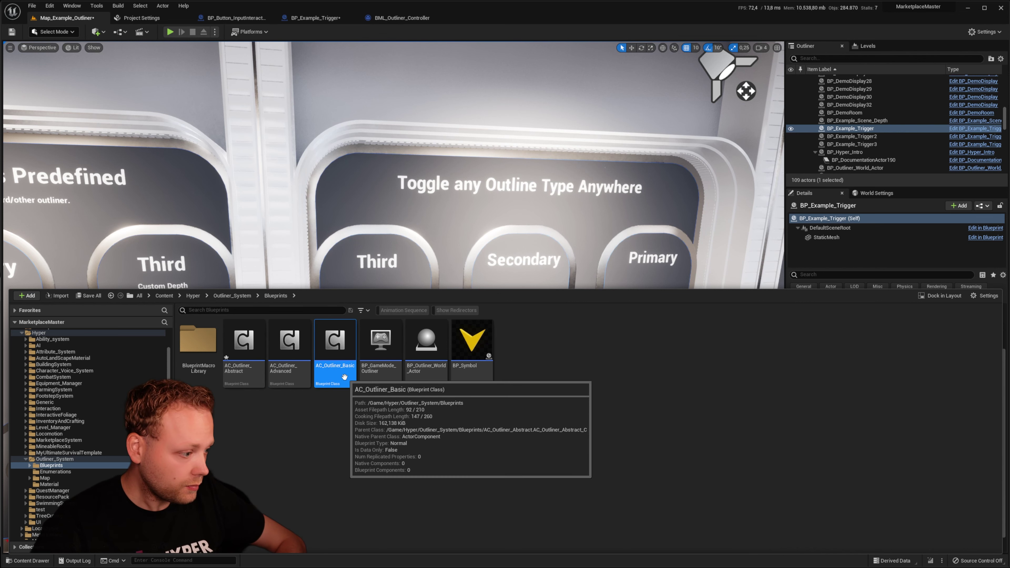
double_click(344, 374)
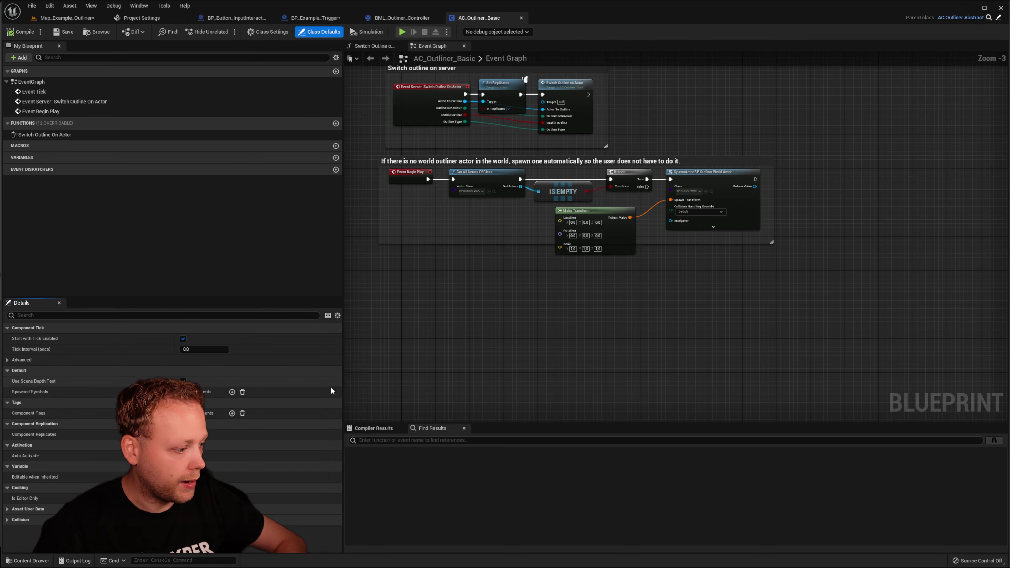
Step: Examine the Switch outline on server group, from the server event through Set Replicates to Switch Outline on Actor
scroll(424, 254, "up", 2)
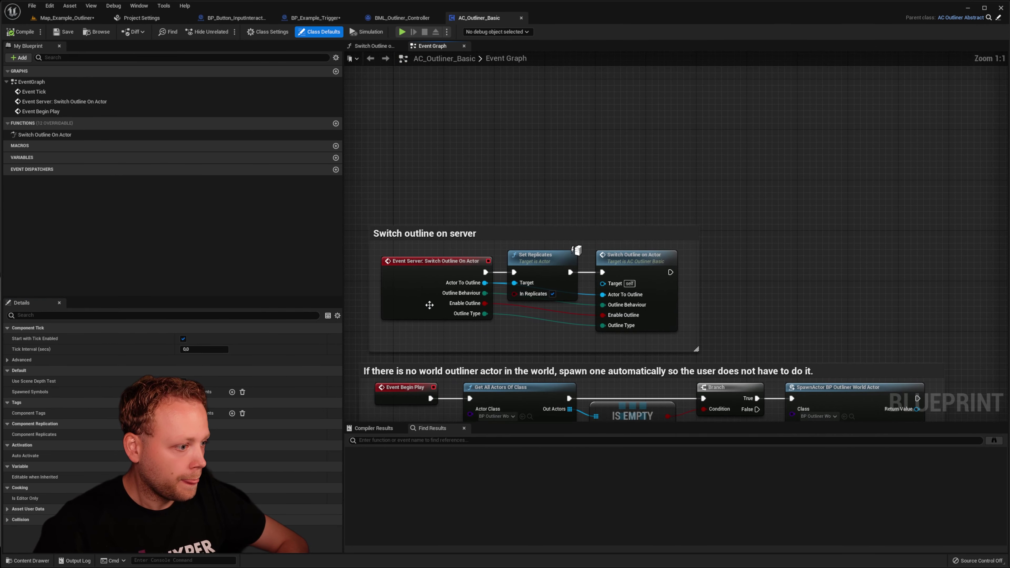
left_click(431, 281)
left_click(437, 270)
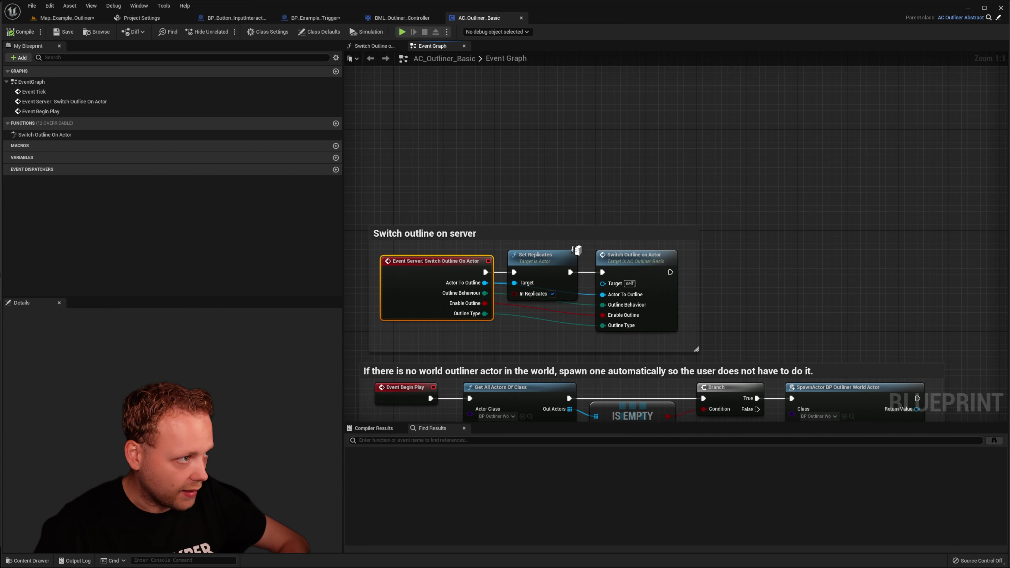
right_click_drag(565, 231, 610, 176)
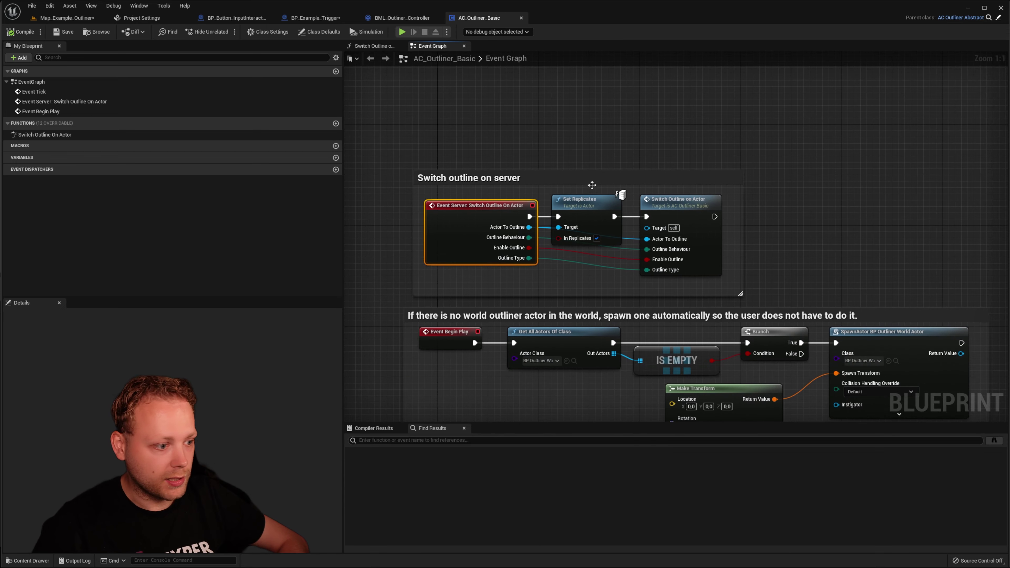
left_click_drag(529, 219, 559, 219)
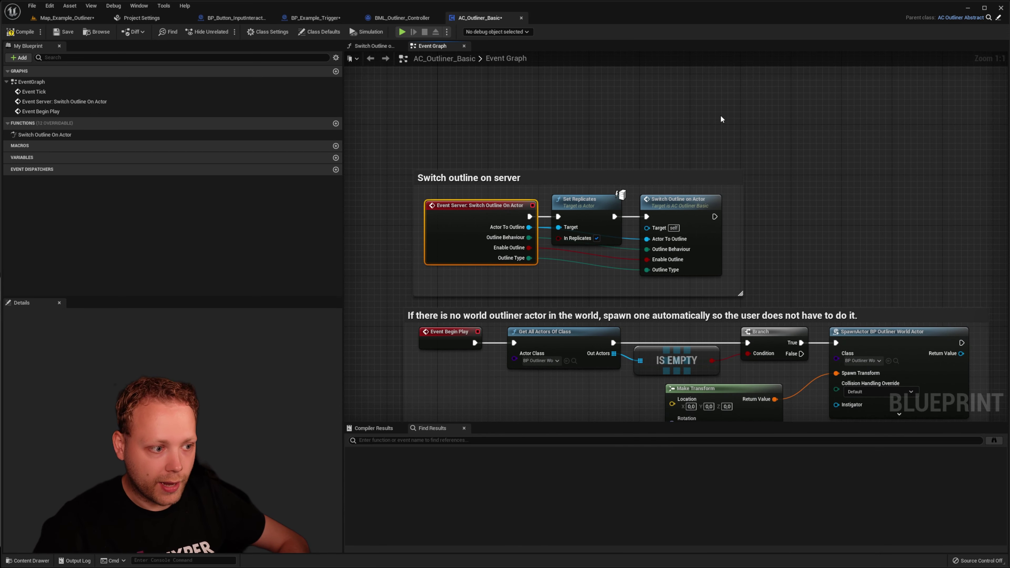
right_click_drag(655, 155, 666, 196)
right_click_drag(457, 246, 416, 191)
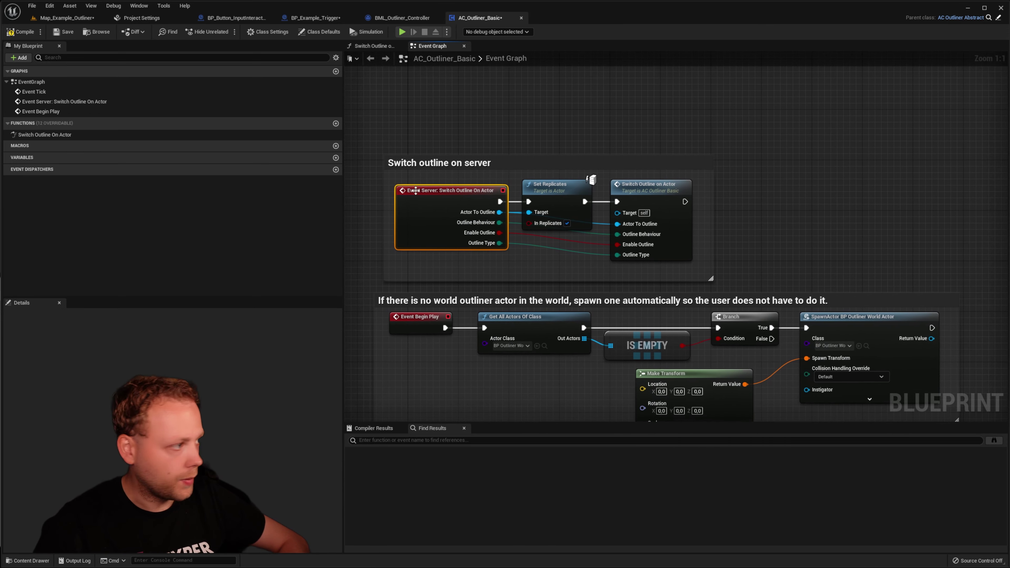
Step: Open the Switch Outline On Actor function to view its parent definition, and return to the AC_Outliner_Basic event graph
double_click(45, 135)
right_click_drag(618, 273, 597, 307)
scroll(578, 199, "up", 3)
right_click_drag(558, 204, 613, 404)
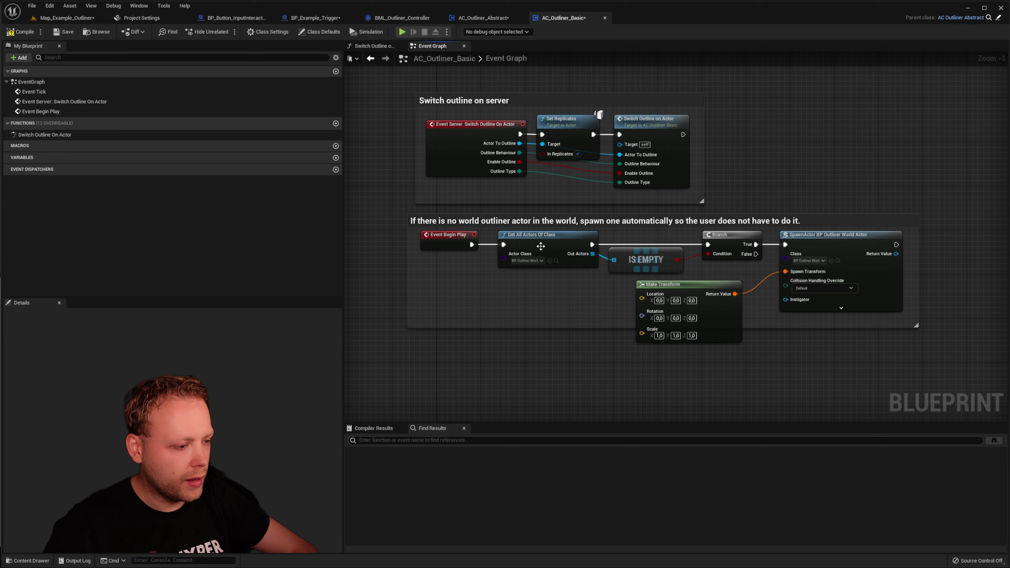
Step: Examine the Event Begin Play logic that checks for existing world outliner actors and spawns one at the Make Transform location
right_click_drag(541, 246, 540, 255)
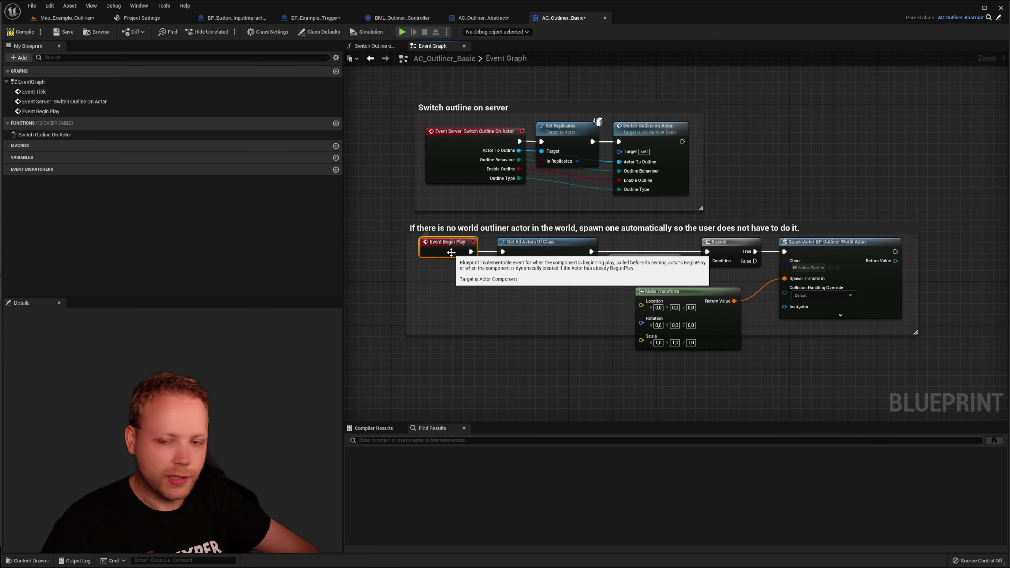
left_click(468, 252)
right_click_drag(523, 296, 540, 275)
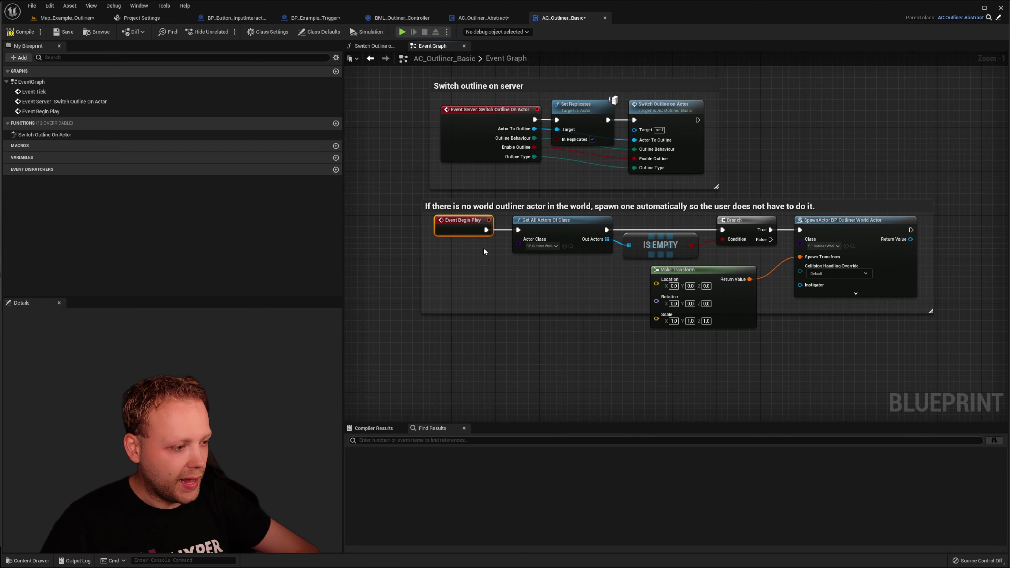
left_click(481, 268)
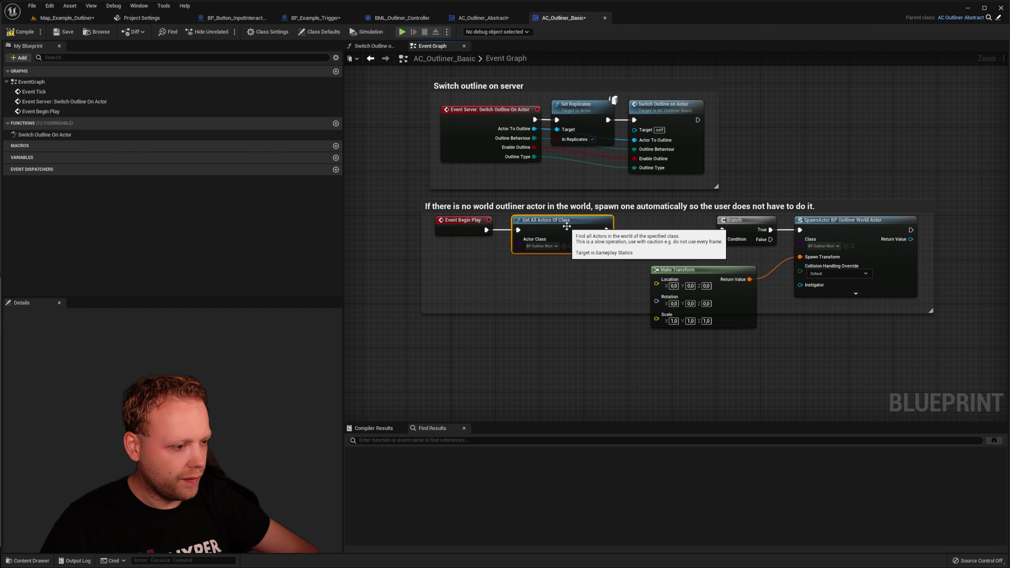
left_click(565, 224)
right_click_drag(580, 285, 499, 286)
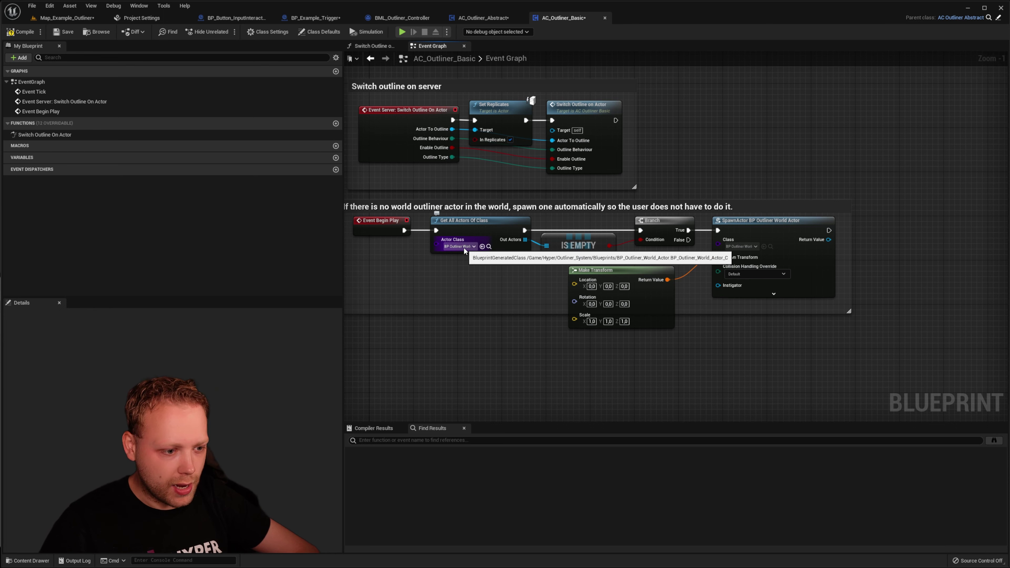
right_click_drag(465, 251, 425, 272)
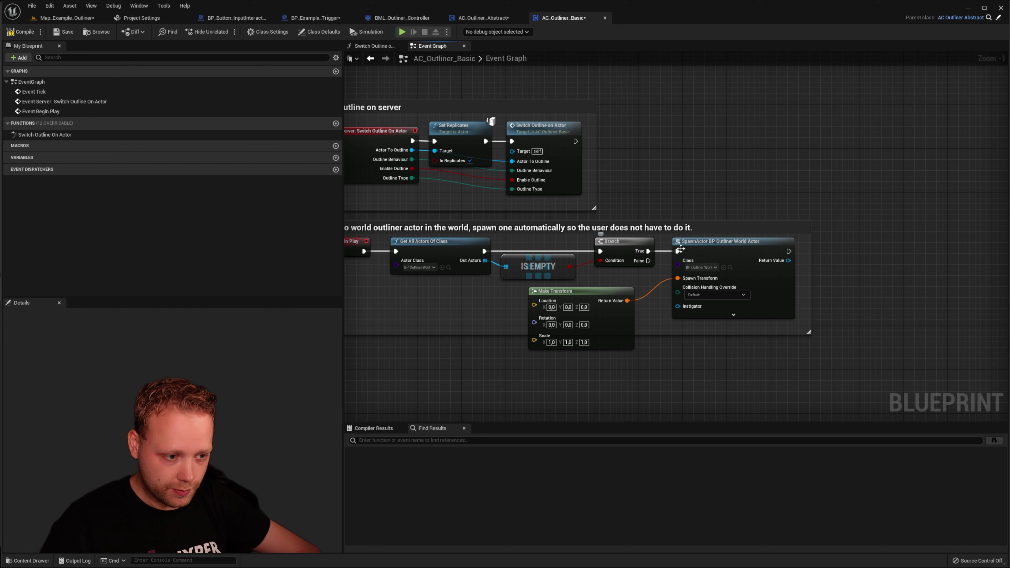
left_click(706, 251)
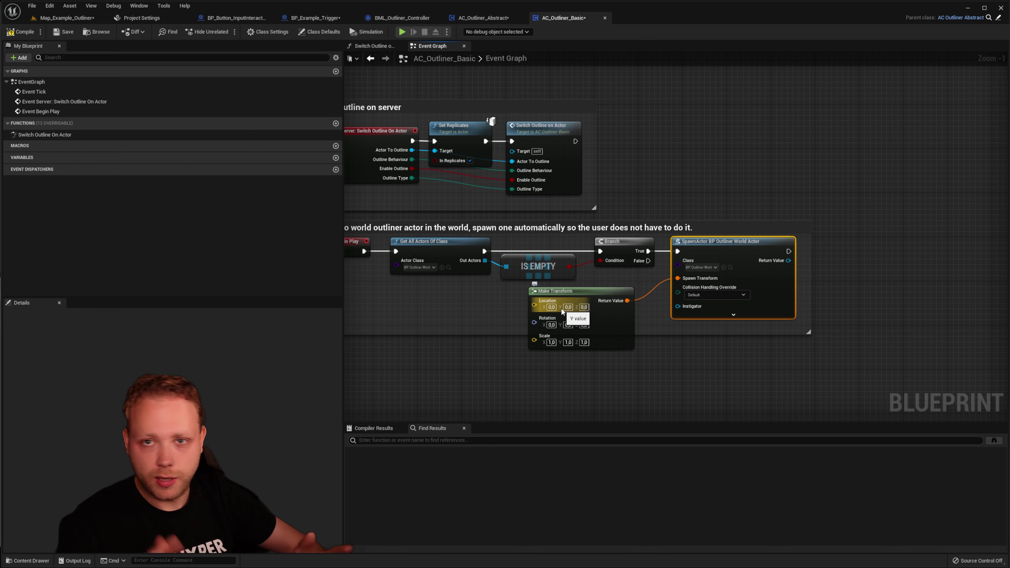
right_click_drag(735, 333, 781, 318)
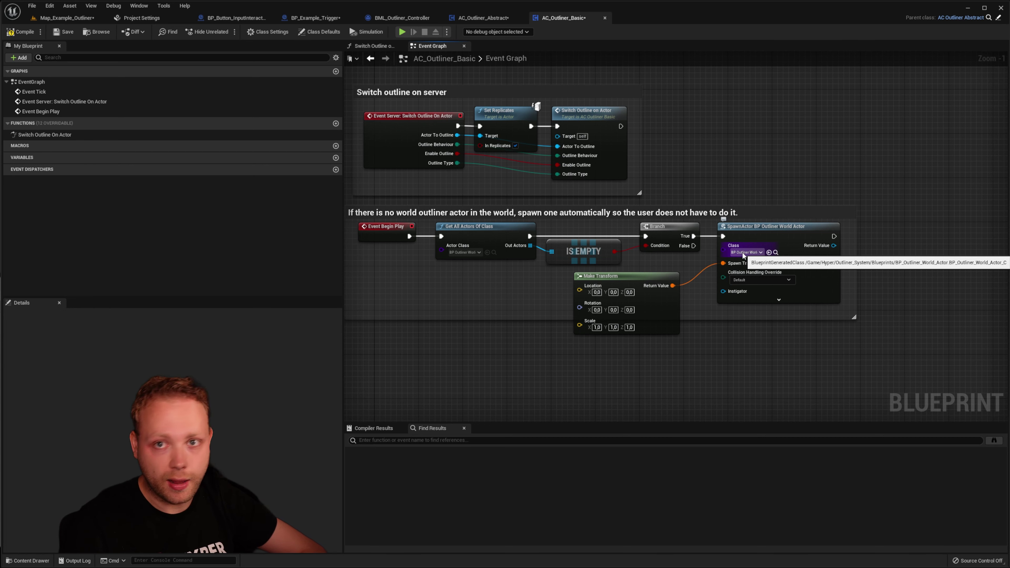
right_click_drag(737, 193, 754, 224)
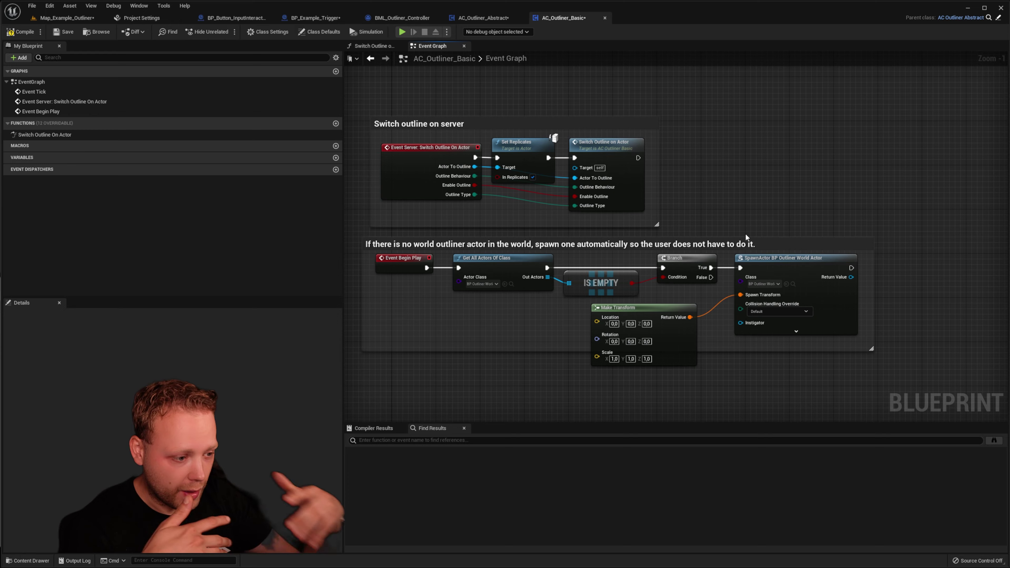
mouse_move(751, 232)
right_mouse_down()
mouse_move(764, 185)
mouse_move(777, 187)
mouse_move(763, 222)
right_mouse_up()
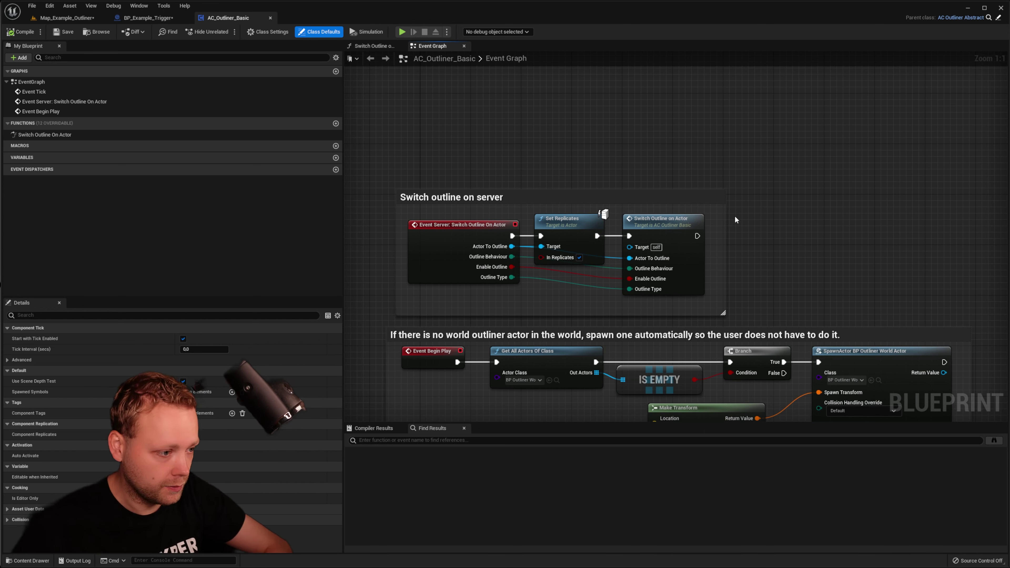
right_click_drag(738, 214, 769, 239)
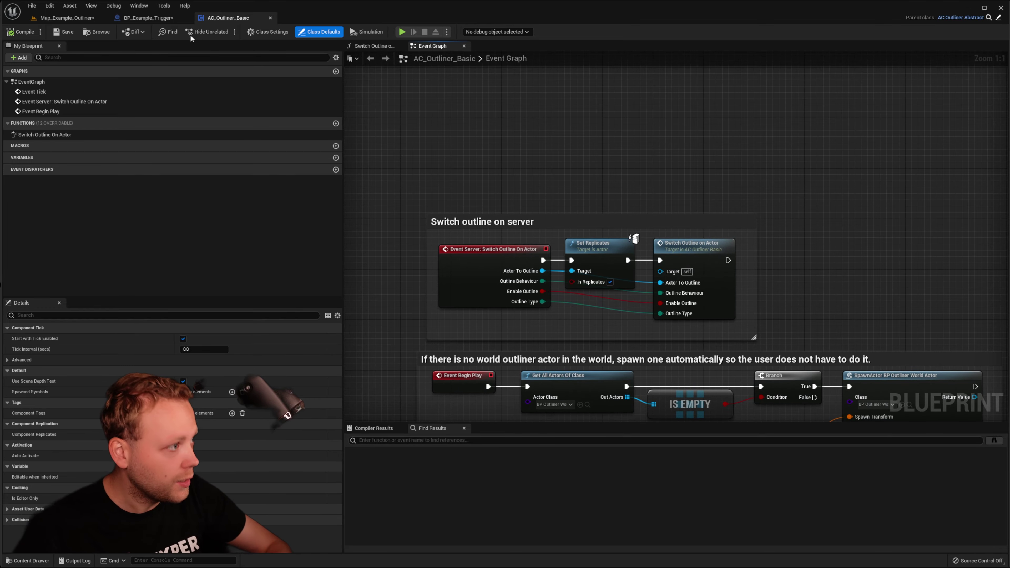
Step: Switch to BP_Example_Trigger and inspect how Event Interact gets the outliner component and calls its server outline event
left_click(148, 18)
left_click(660, 307)
mouse_move(564, 280)
left_mouse_down()
mouse_move(555, 294)
mouse_move(570, 291)
left_mouse_up()
key("Delete")
right_click_drag(506, 290, 554, 326)
left_click(604, 226)
right_click_drag(537, 261, 596, 268)
right_click_drag(641, 231, 739, 208)
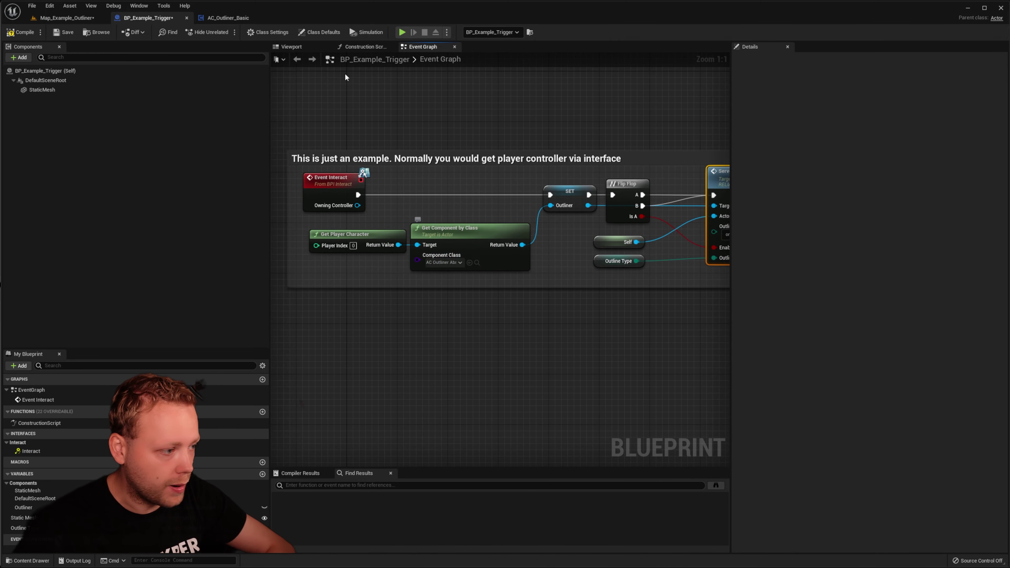
Step: Return to AC_Outliner_Basic and examine the Event Server: Switch Outline On Actor node and its outputs
left_click(228, 18)
left_click(409, 211)
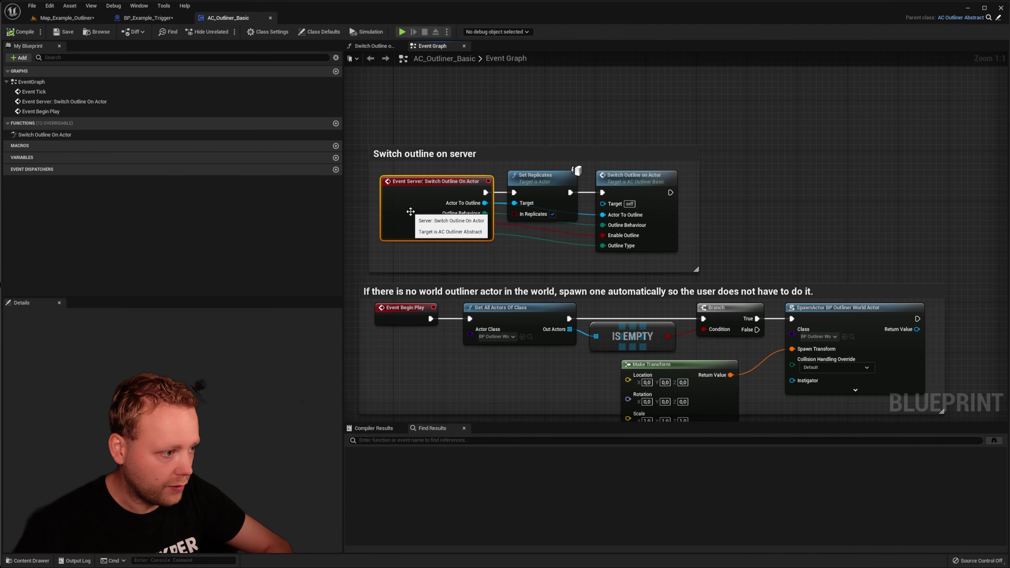
right_click_drag(410, 127, 425, 137)
left_click(429, 138)
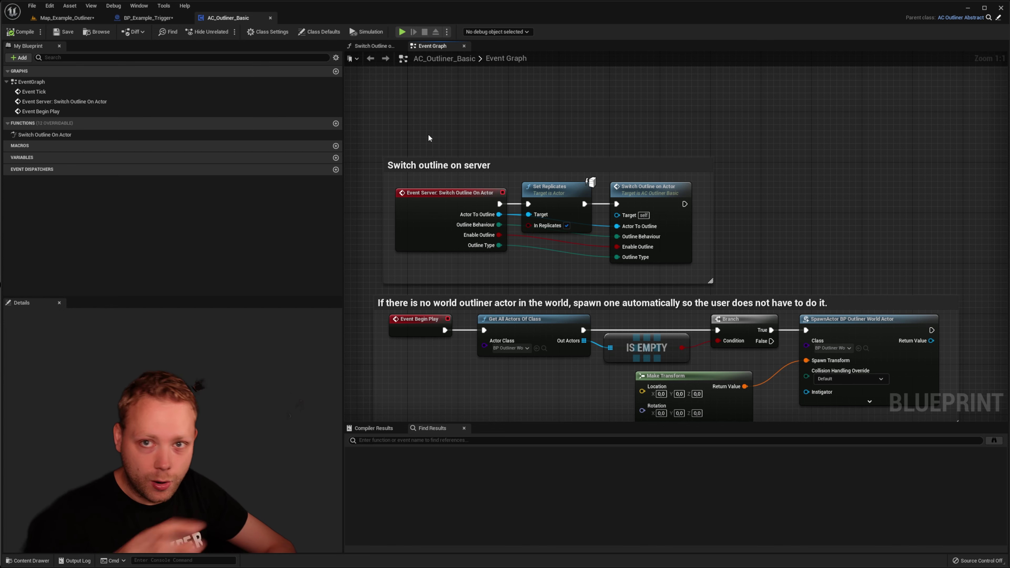
right_click_drag(429, 138, 433, 163)
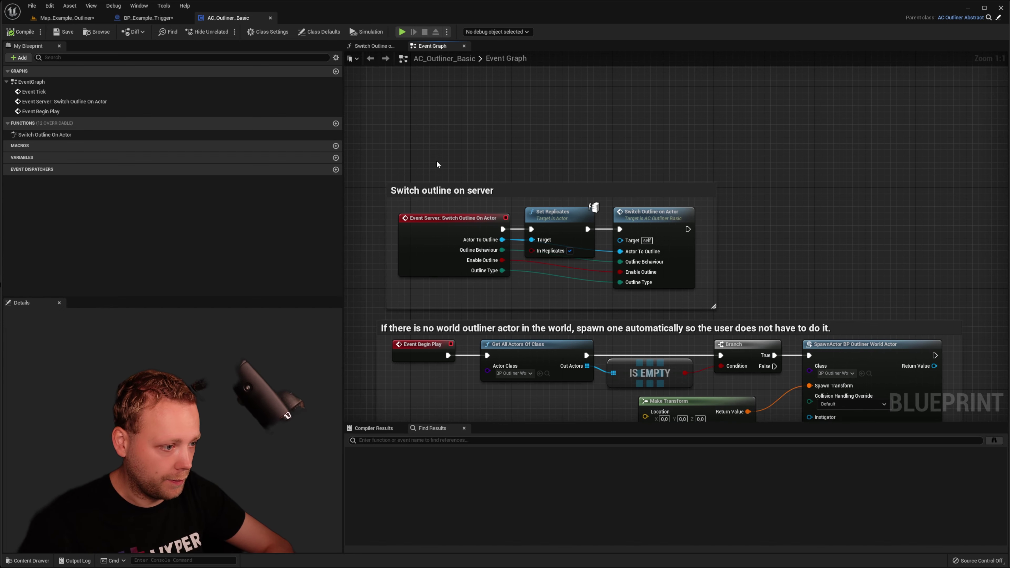
left_click(431, 235)
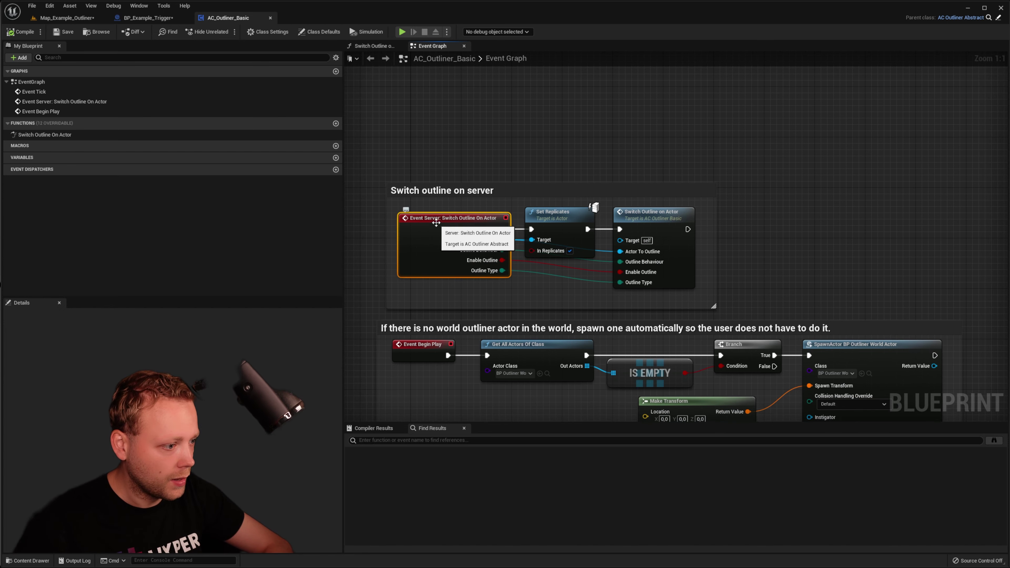
left_click_drag(443, 236, 442, 238)
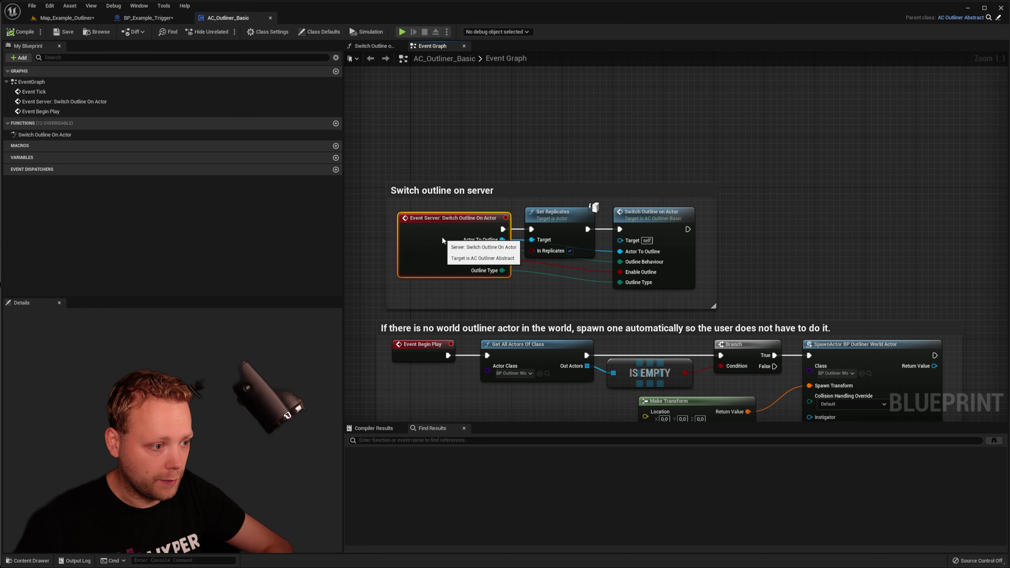
left_click(535, 160)
left_click(447, 235)
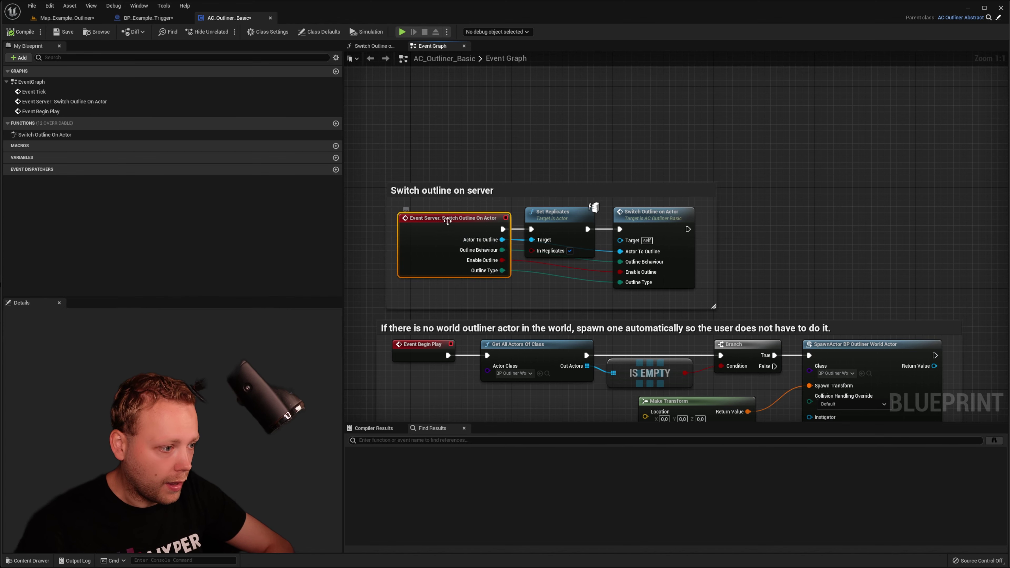
Step: Copy the Switch Outline on Actor node and place a duplicate in the empty area above the server group
right_click_drag(583, 230, 551, 251)
left_click(608, 248)
key("ctrl+c")
right_click_drag(715, 184, 682, 241)
left_click(578, 147)
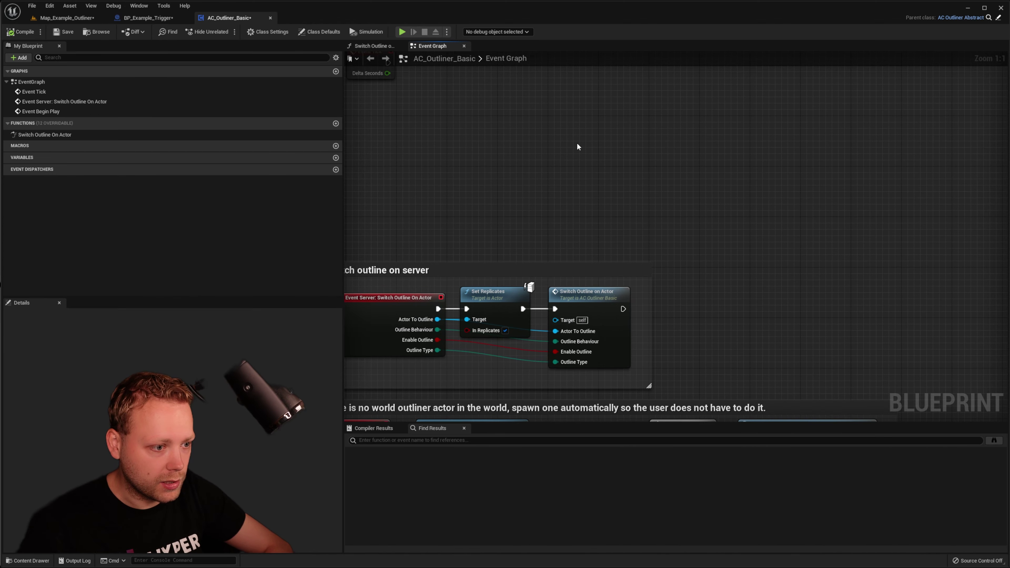
key("ctrl+v")
left_click_drag(641, 145, 764, 223)
right_click_drag(764, 223, 618, 219)
left_click_drag(633, 239, 701, 240)
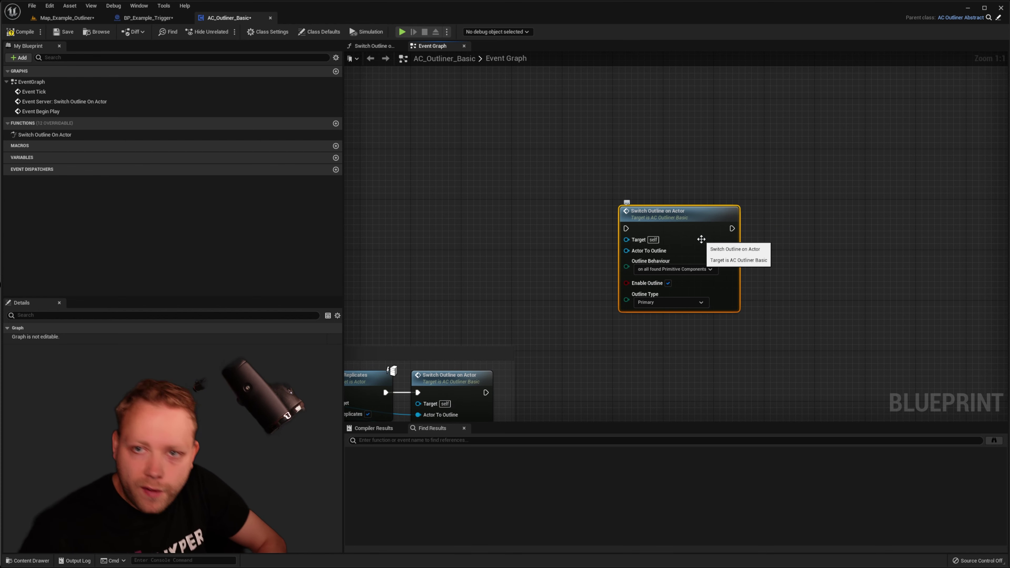
right_click_drag(594, 279, 606, 242)
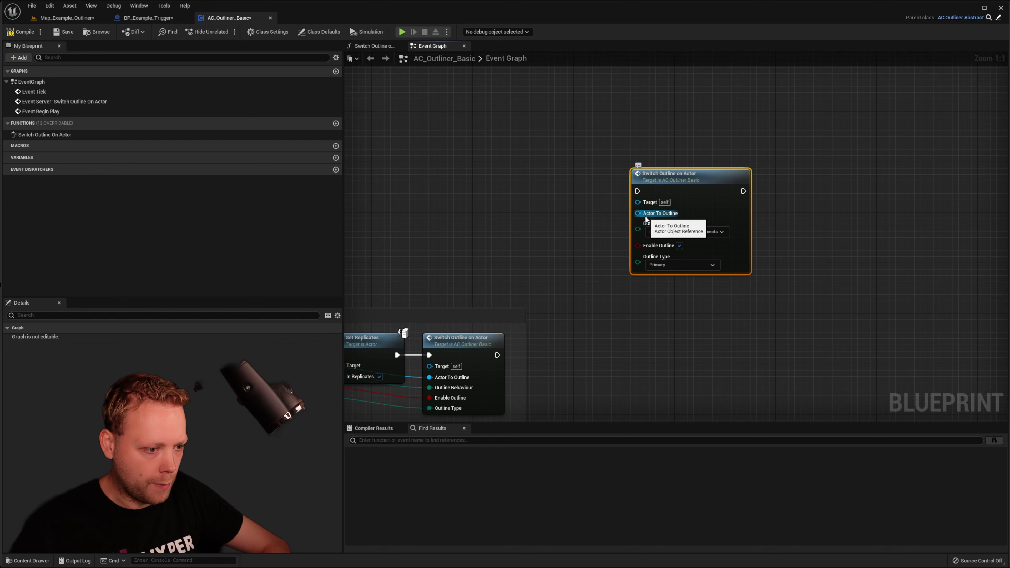
left_click_drag(638, 214, 586, 228)
left_click(571, 212)
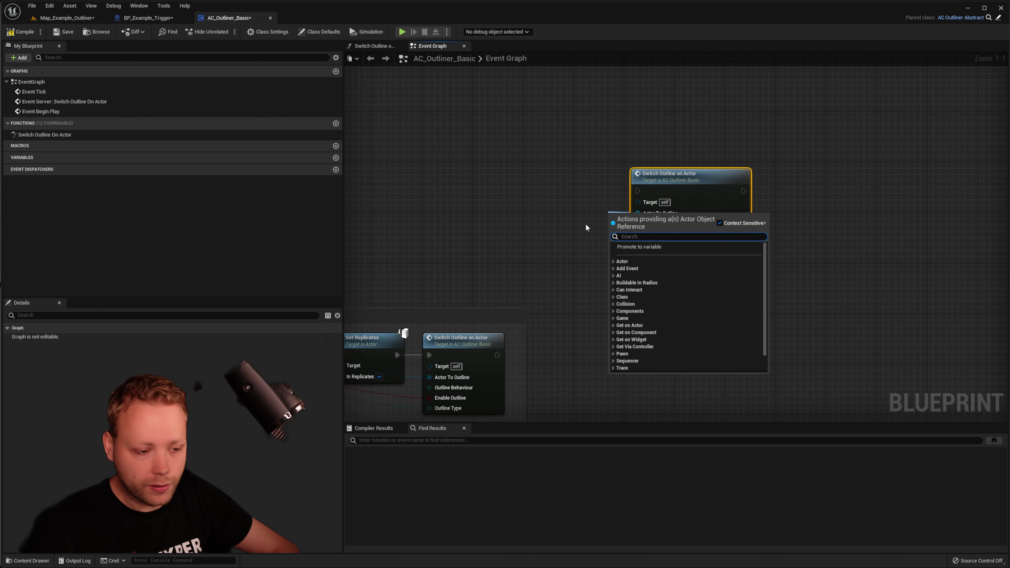
right_click_drag(580, 235, 538, 222)
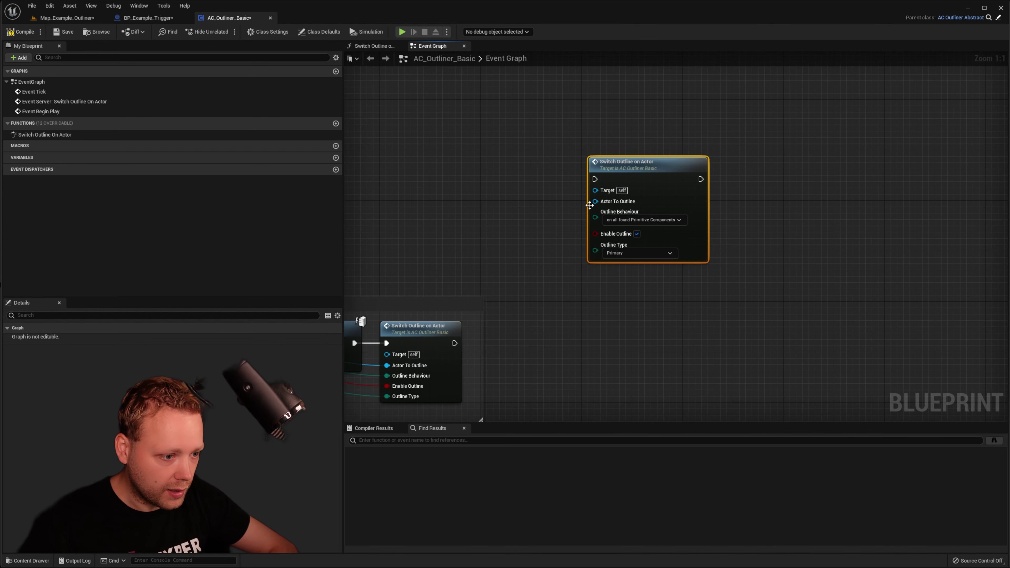
Step: Review the Outline Behaviour options on the duplicated Switch Outline on Actor node and move the node directly above the original
left_click_drag(594, 203, 533, 201)
right_click_drag(470, 201, 534, 213)
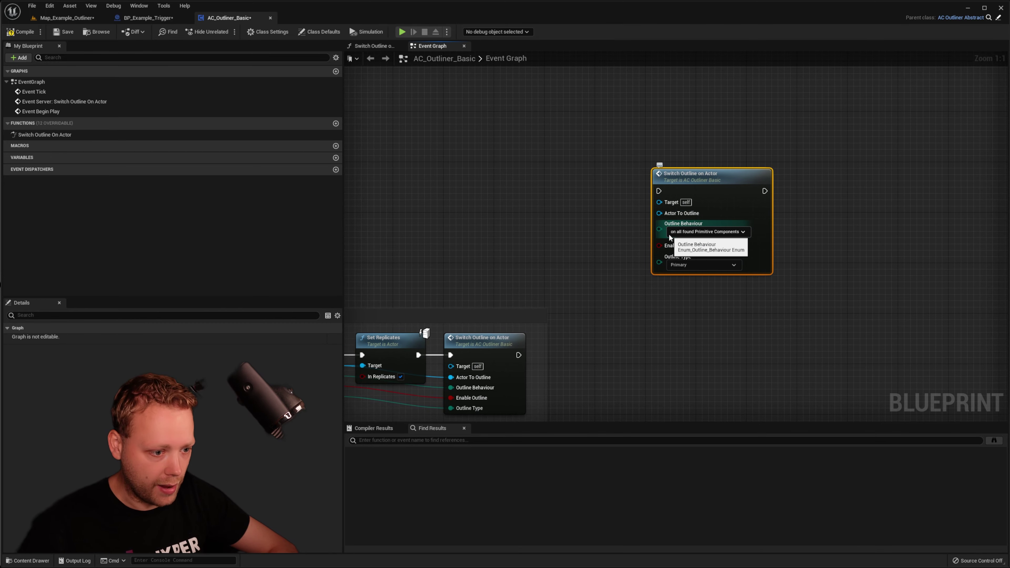
left_click(716, 233)
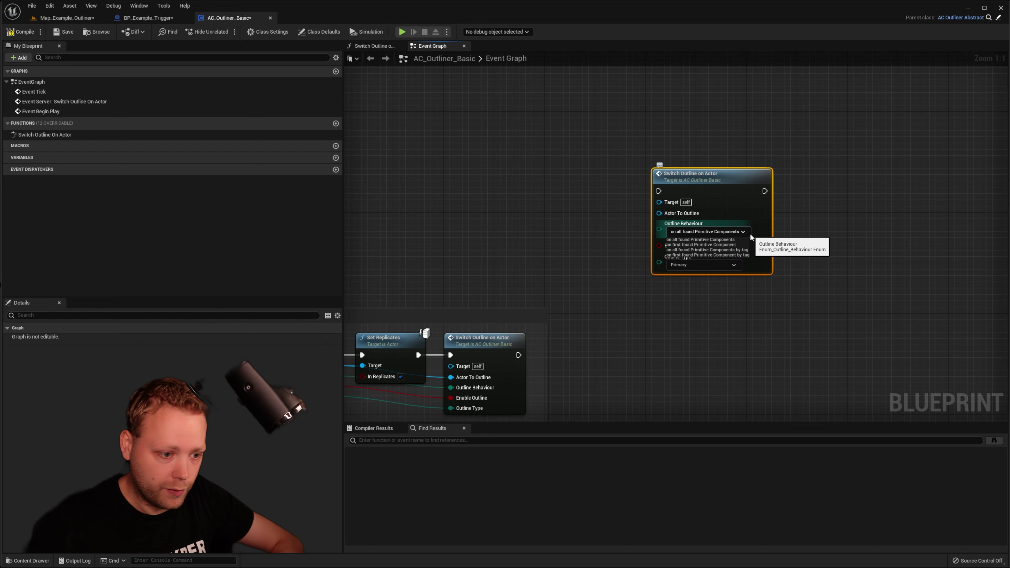
left_click(801, 236)
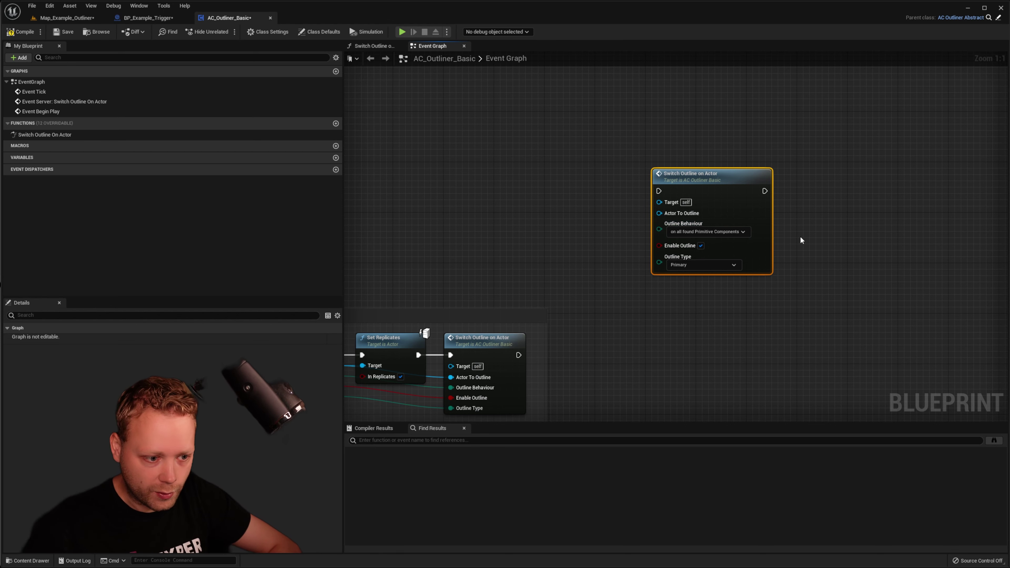
left_click(734, 233)
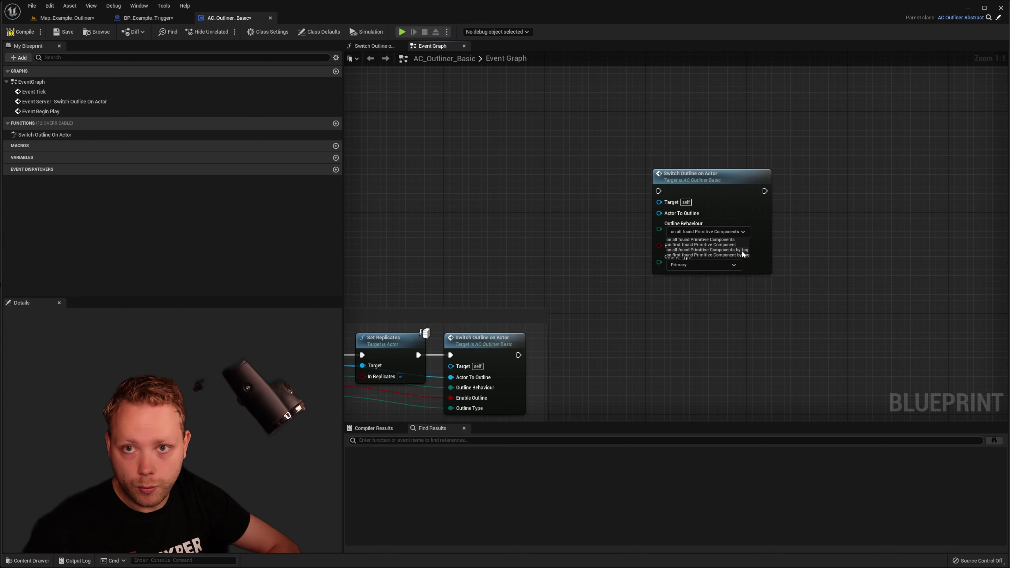
right_click_drag(607, 264, 627, 280)
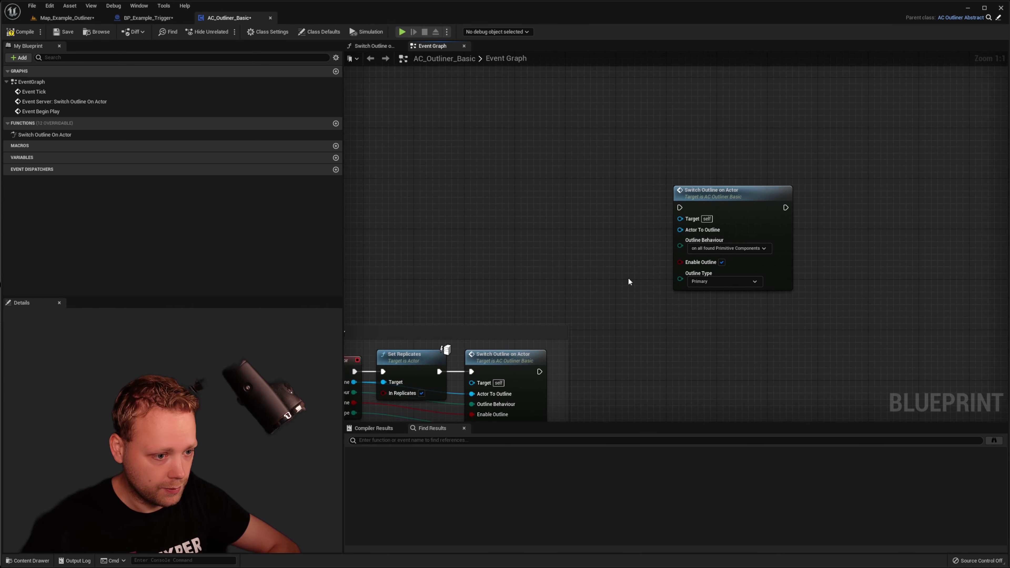
left_click_drag(720, 223, 508, 232)
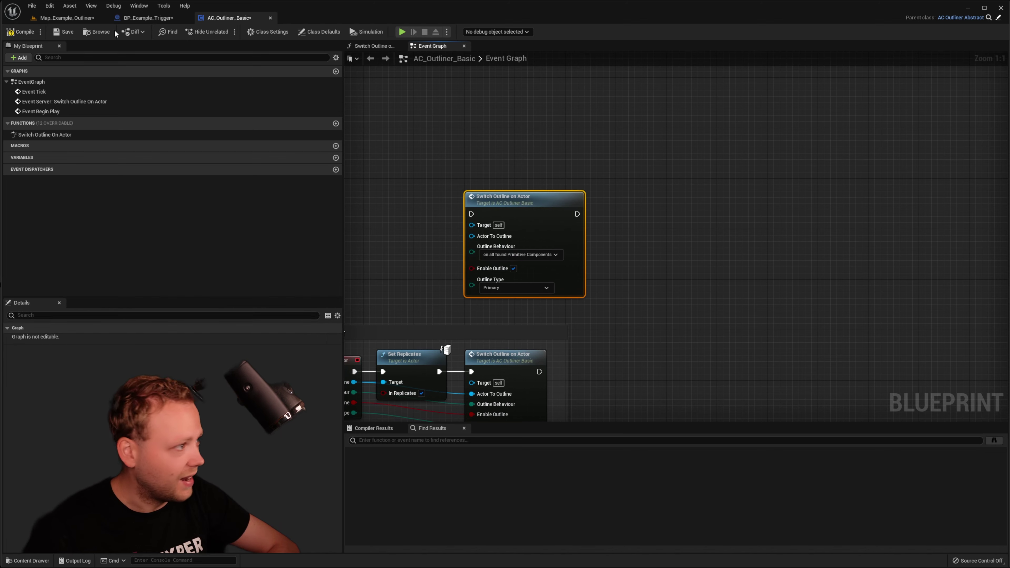
Step: Open the BP_Example_Trigger blueprint from the map's actor list and inspect its StaticMesh component in the 3D preview
left_click(68, 17)
right_click_drag(391, 223, 342, 218)
key("w")
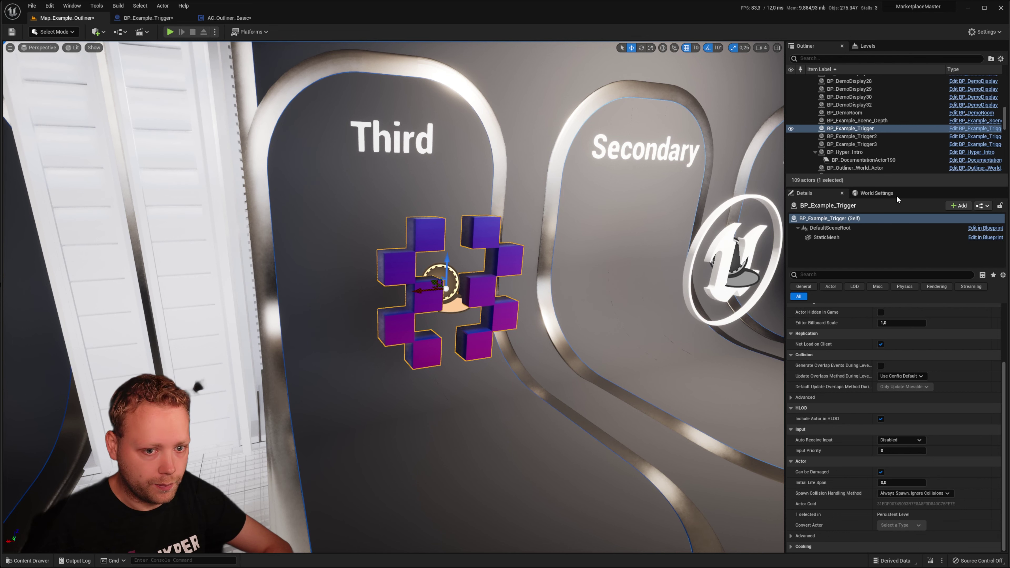
left_click(974, 129)
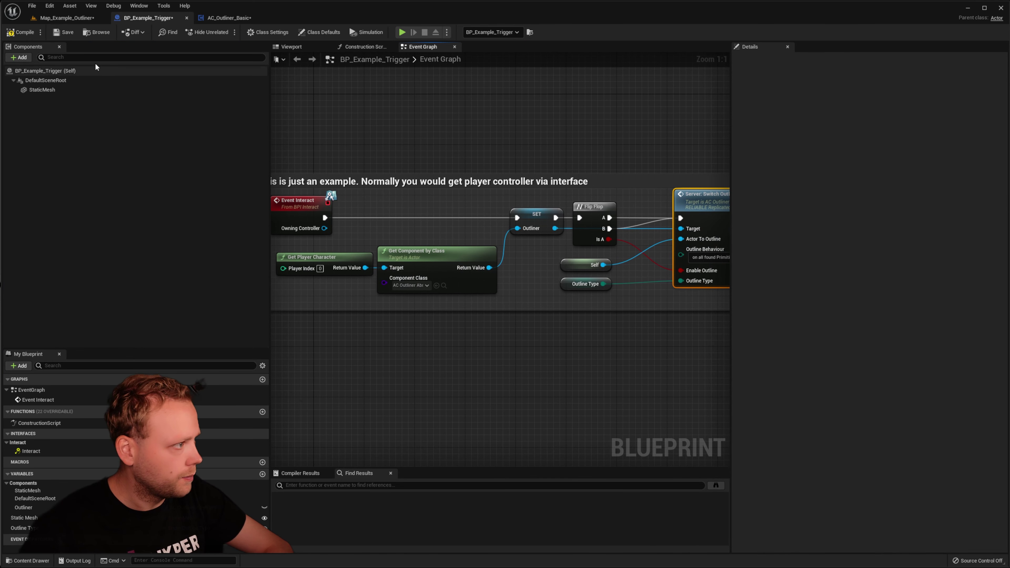
left_click(291, 46)
left_click(80, 90)
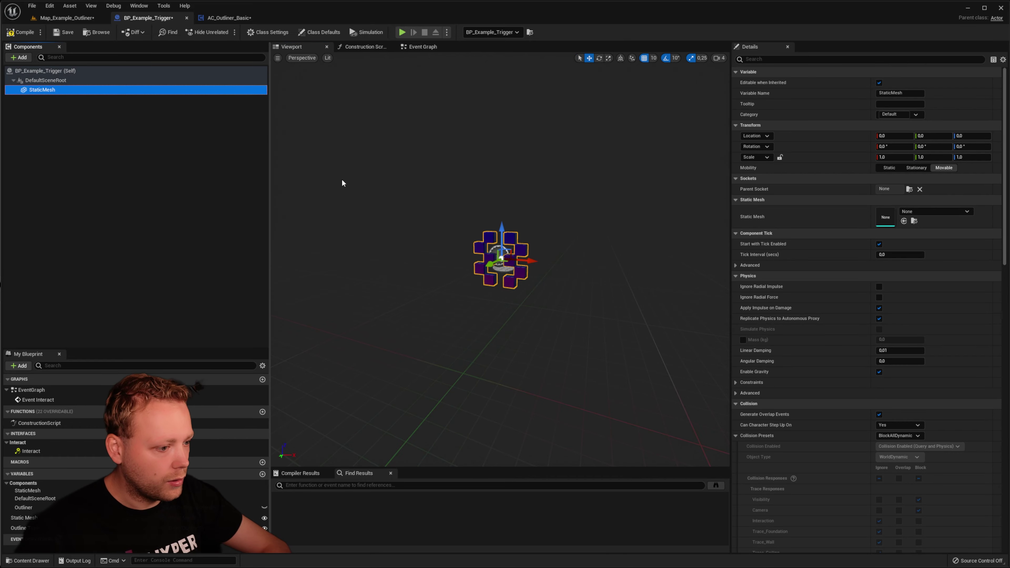
key("f")
right_click_drag(478, 258, 477, 234)
key("s")
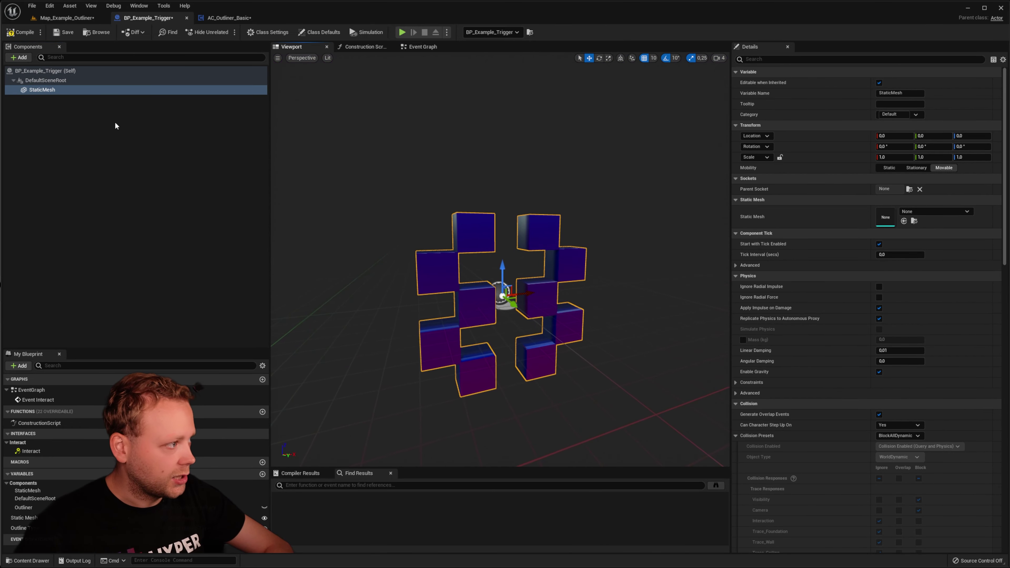
Step: Duplicate the StaticMesh component in BP_Example_Trigger and move the copy to Y -130
left_click(53, 99)
left_click(57, 90)
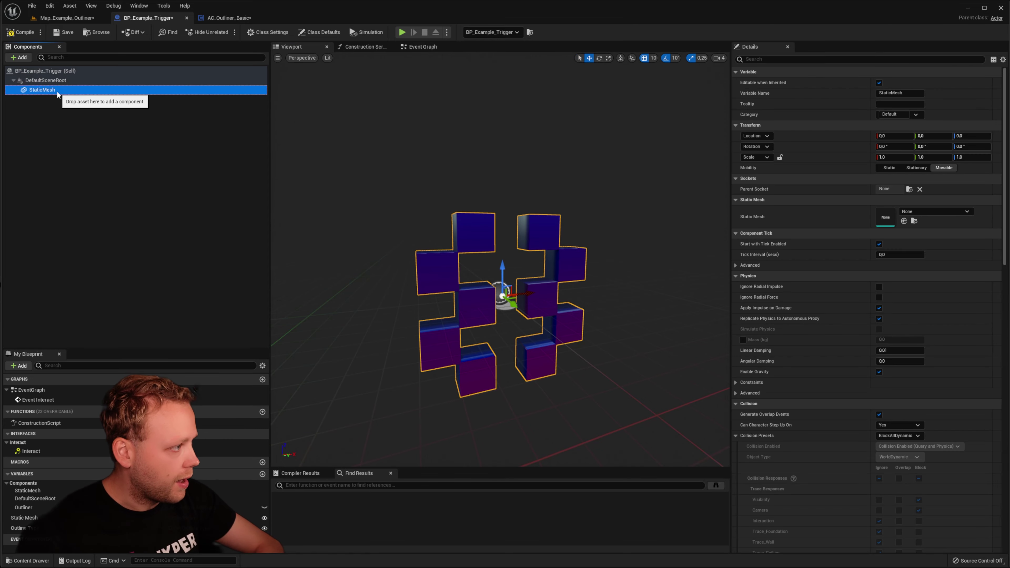
key("ctrl+d")
left_click(42, 98)
left_click(47, 91)
right_click_drag(449, 233, 549, 243)
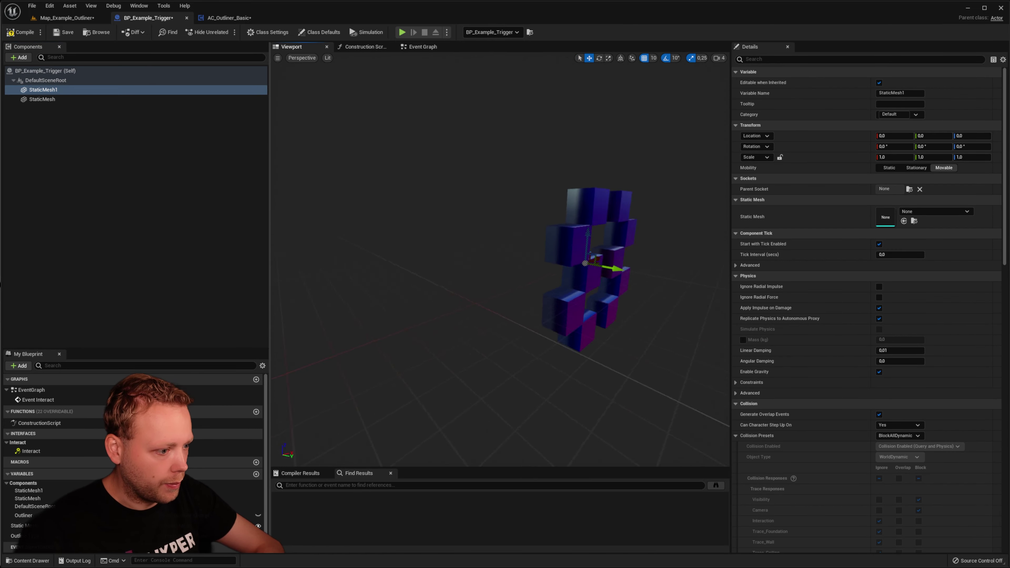
right_click_drag(470, 247, 513, 258)
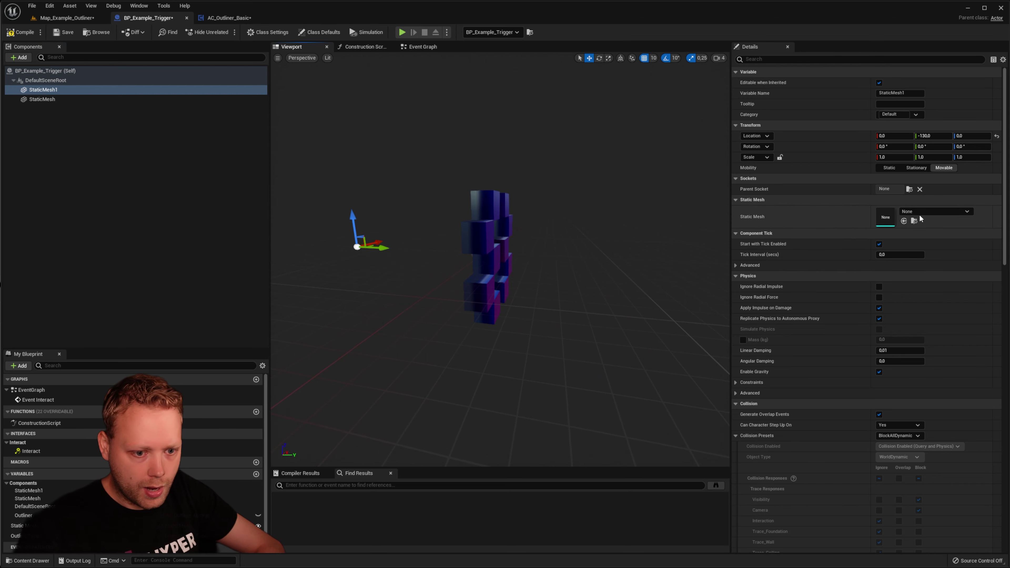
Step: Assign OculusControllerMesh to StaticMesh1 at scale 5 and place it above the cubes at Y 20, Z 130
left_click(935, 211)
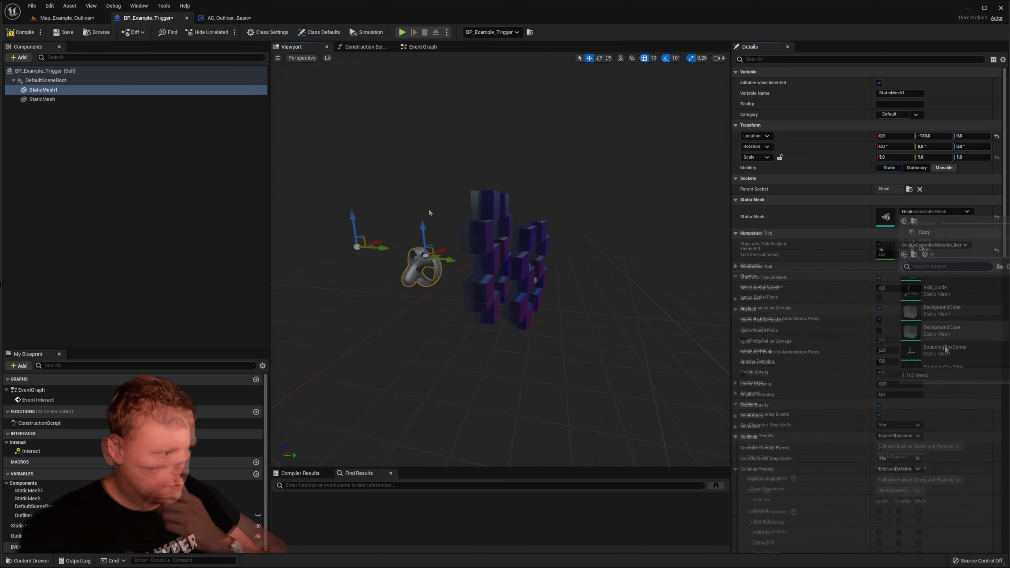
left_click_drag(432, 208, 441, 100)
left_click_drag(440, 141, 591, 155)
key("d")
right_click_drag(591, 155, 477, 157)
key("w")
scroll(573, 131, "down", 5)
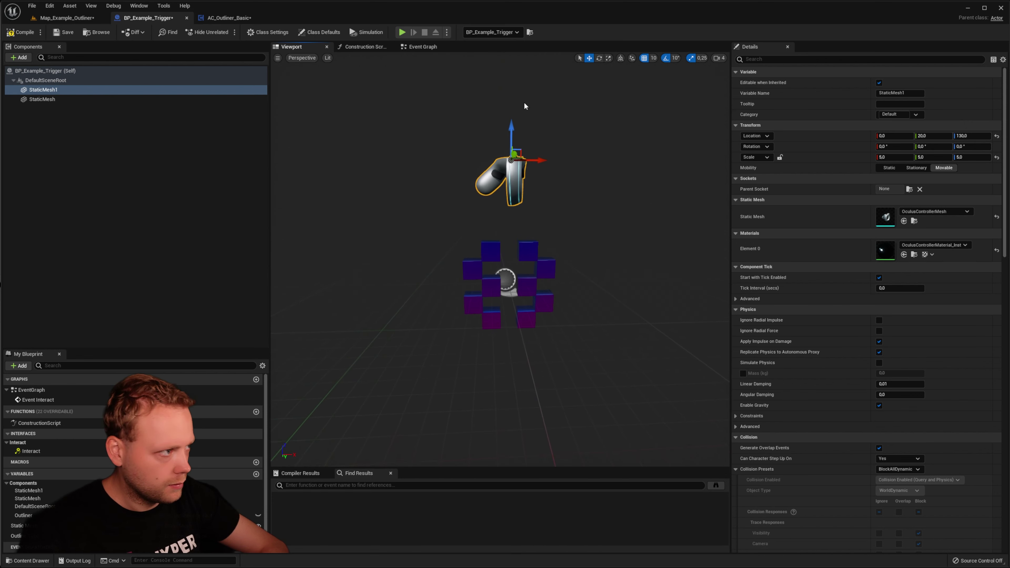
Step: Return to Map_Example_Outliner and examine the trigger actor with its added controller mesh at the Third display
left_click(63, 18)
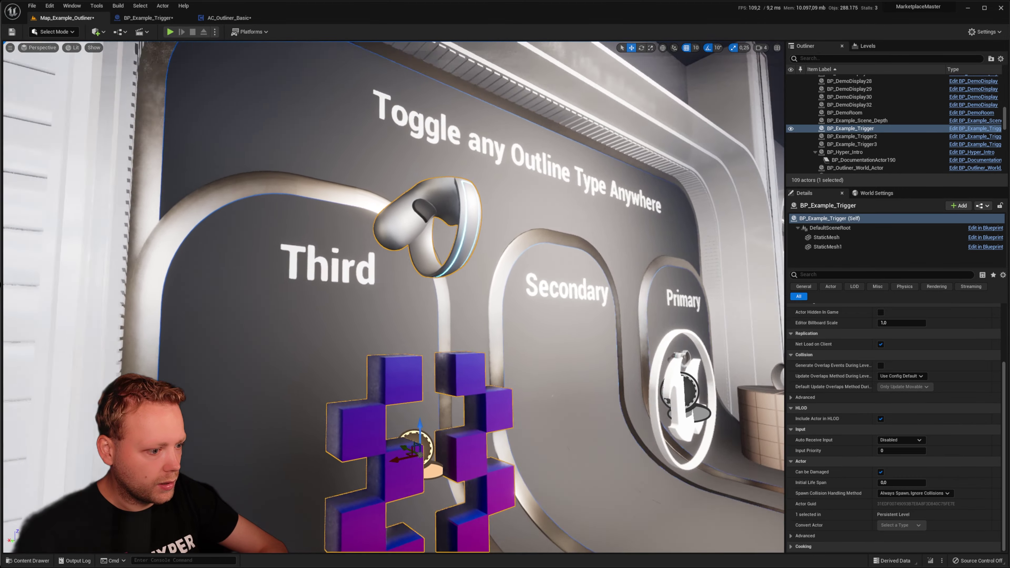
key("w")
right_click_drag(394, 296, 254, 287)
key("d")
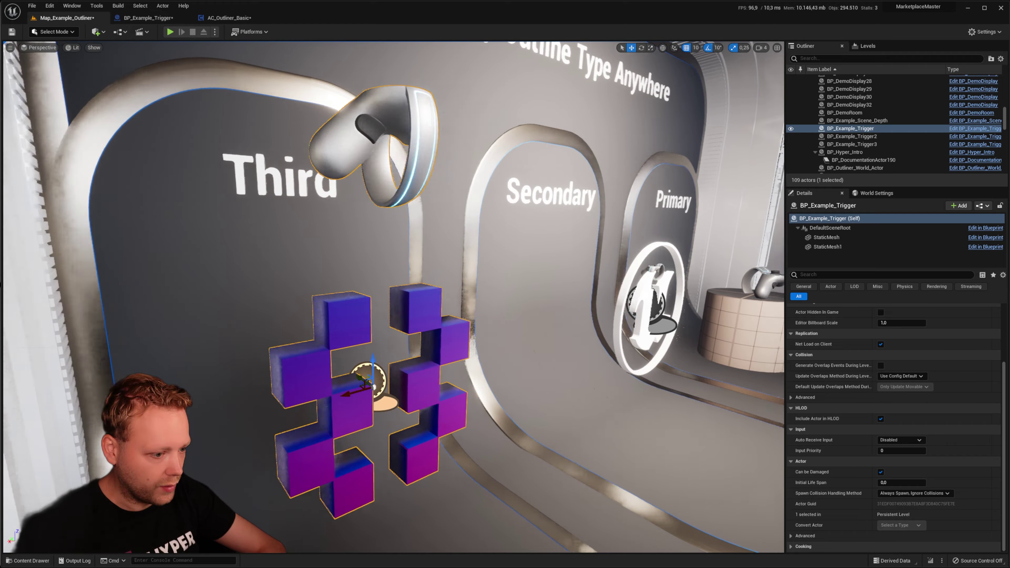
mouse_move(527, 241)
right_mouse_down()
mouse_move(462, 240)
mouse_move(526, 241)
right_mouse_up()
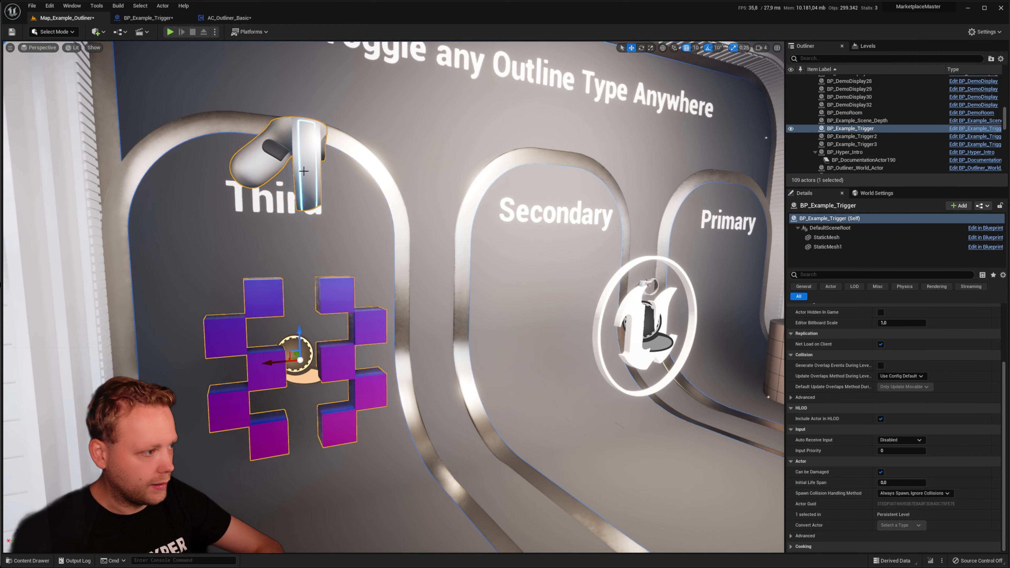
mouse_move(422, 307)
right_mouse_down()
mouse_move(450, 316)
mouse_move(418, 314)
mouse_move(422, 307)
right_mouse_up()
mouse_move(332, 250)
right_mouse_down()
mouse_move(382, 253)
mouse_move(332, 250)
right_mouse_up()
right_click_drag(440, 285, 382, 289)
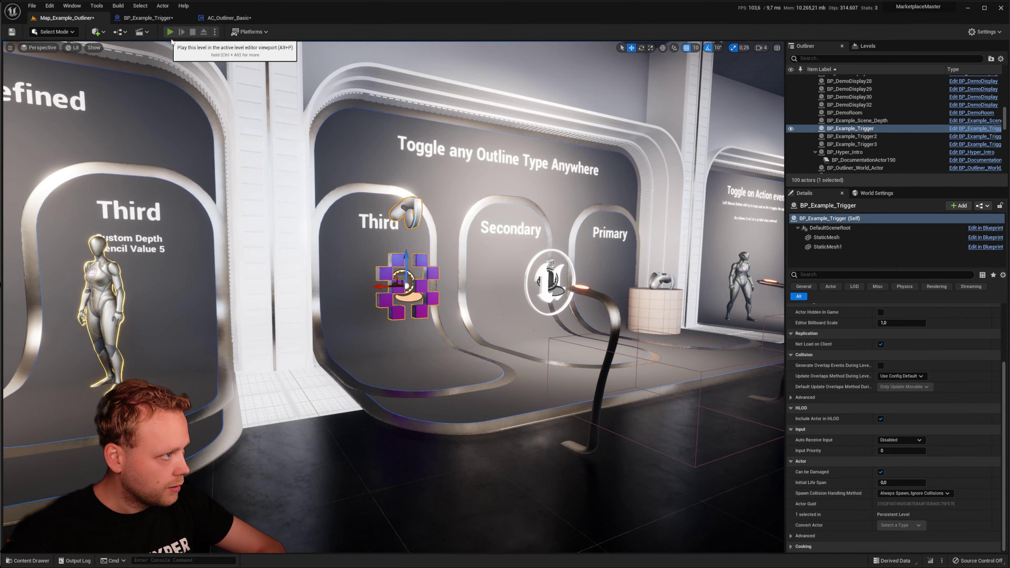
Step: Play the level, walk to the Third display to test the outline on both trigger meshes, and stop the simulation
key("alt+p")
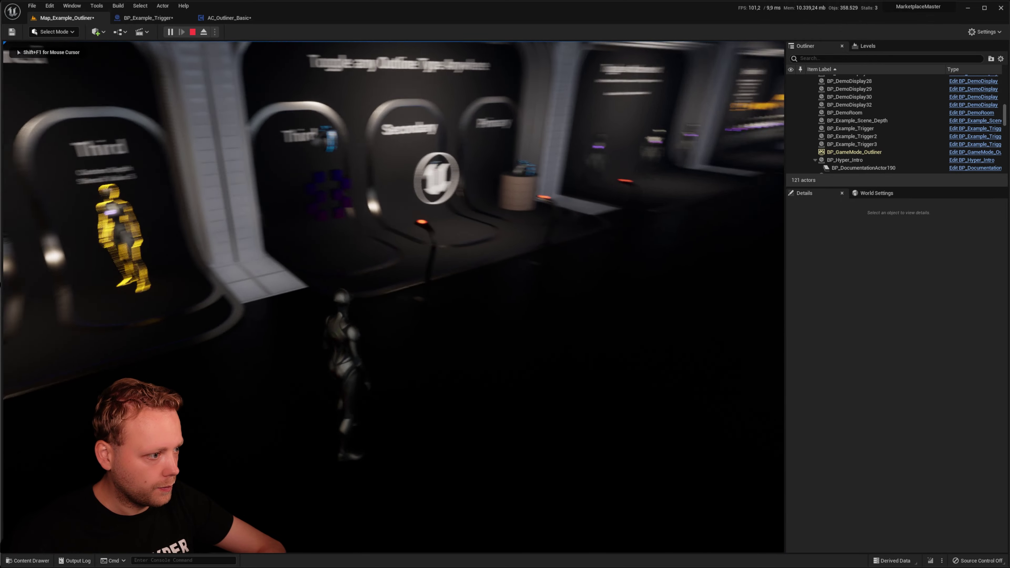
key("w")
key("s")
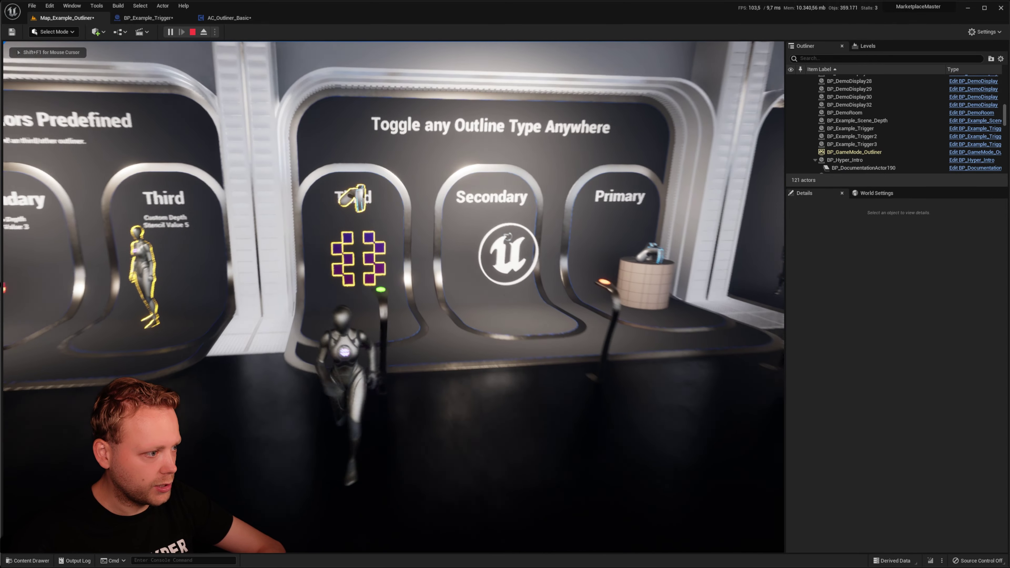
key("w")
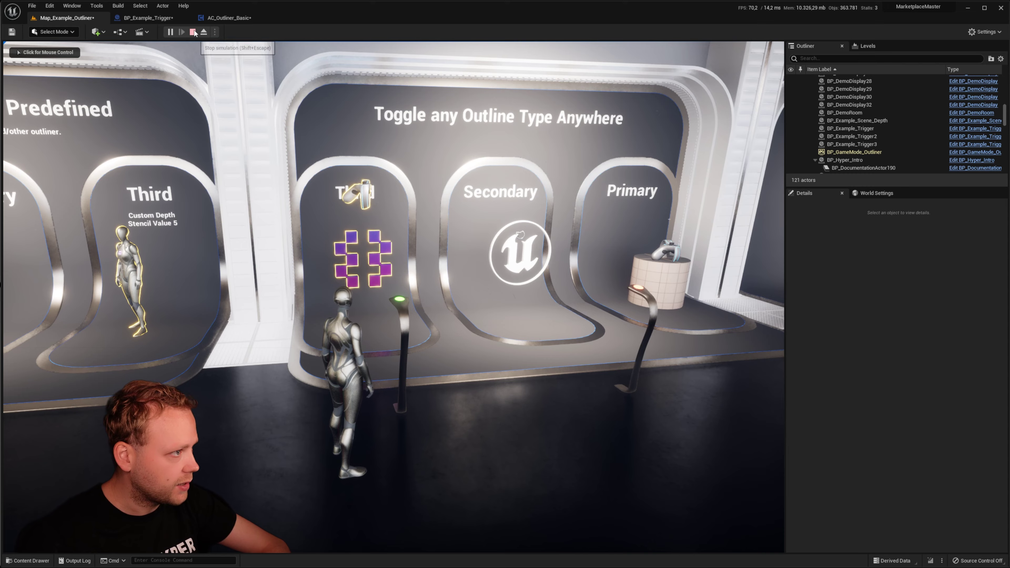
left_click(193, 32)
Step: In BP_Example_Trigger's event graph, set Outline Behaviour on Server: Switch Outline On Actor to "on first found Primitive Component"
left_click(164, 19)
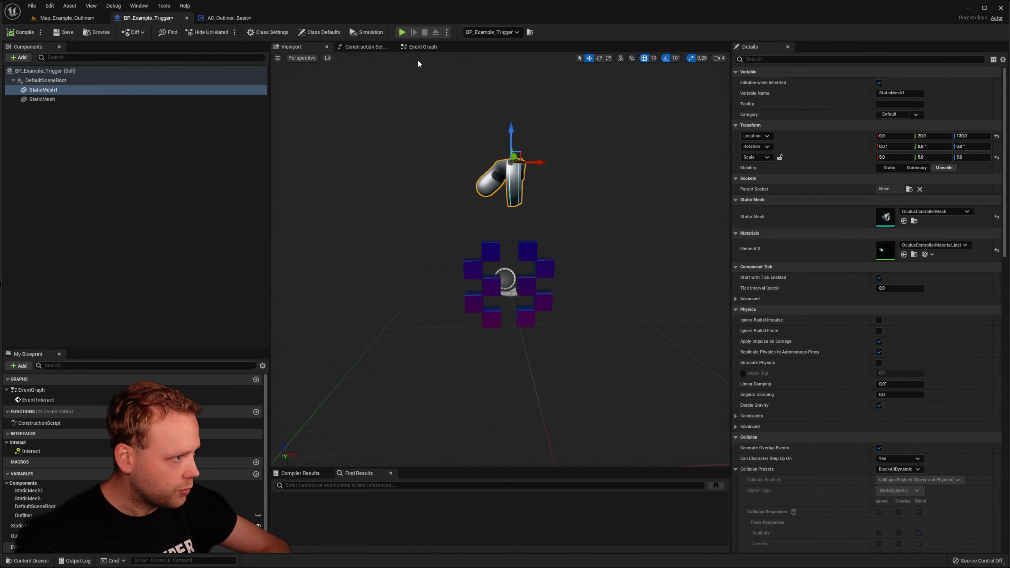
left_click(417, 47)
right_click_drag(716, 298, 506, 270)
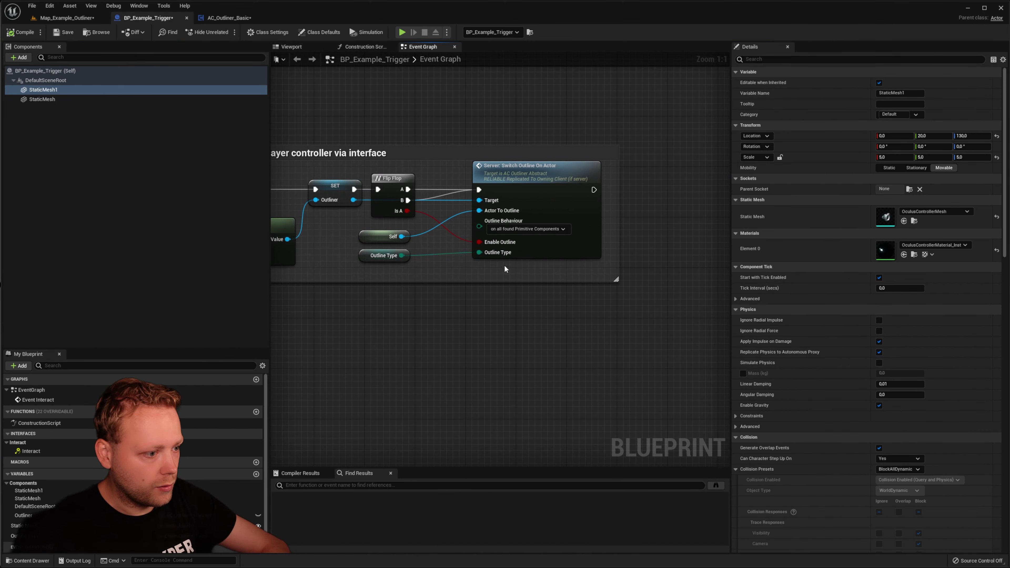
left_click(513, 229)
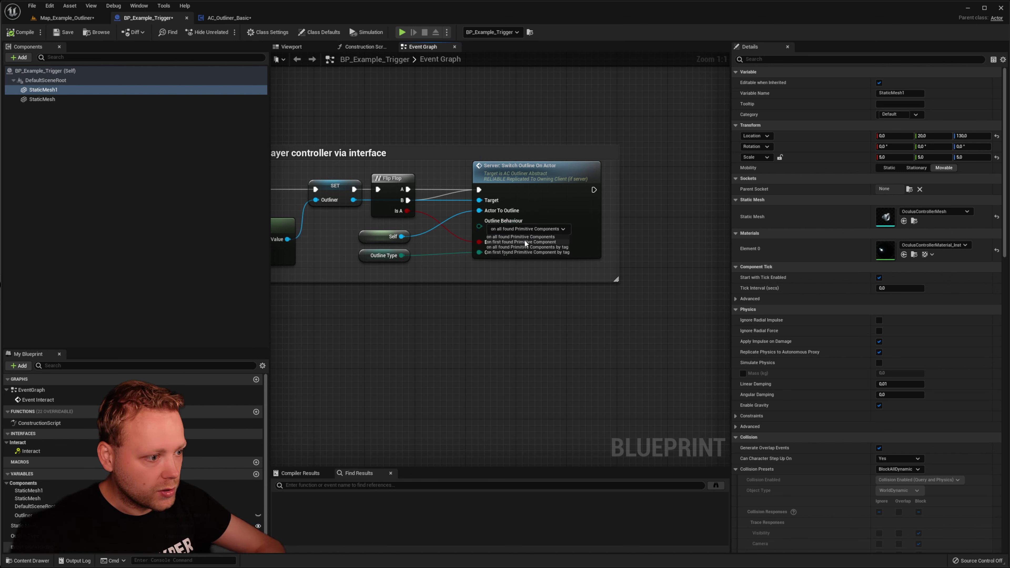
left_click(525, 242)
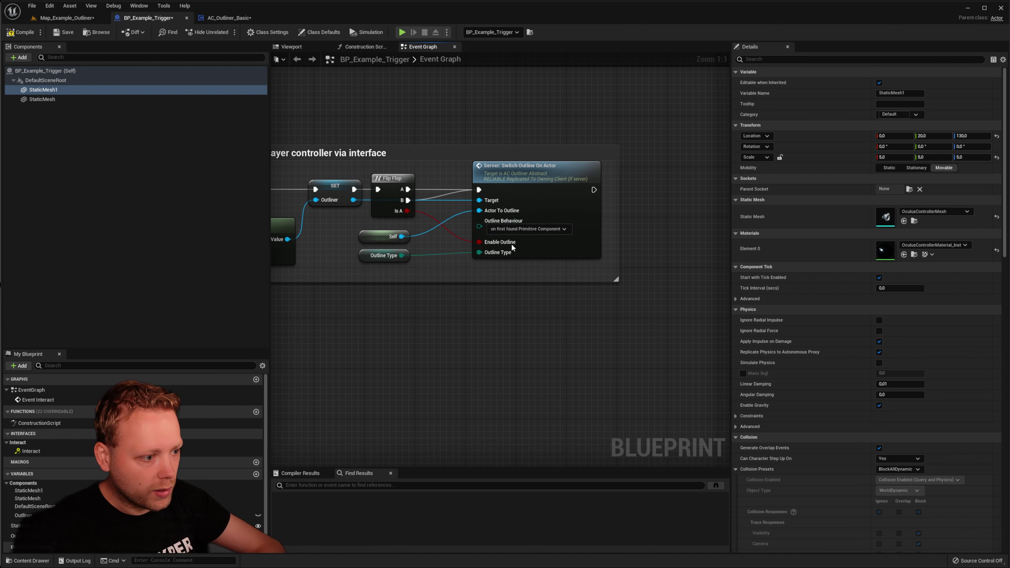
Step: Play the map again to test the first-found-component outline at the Third display, switching it on and off, and stop playing
left_click(69, 18)
left_click(170, 31)
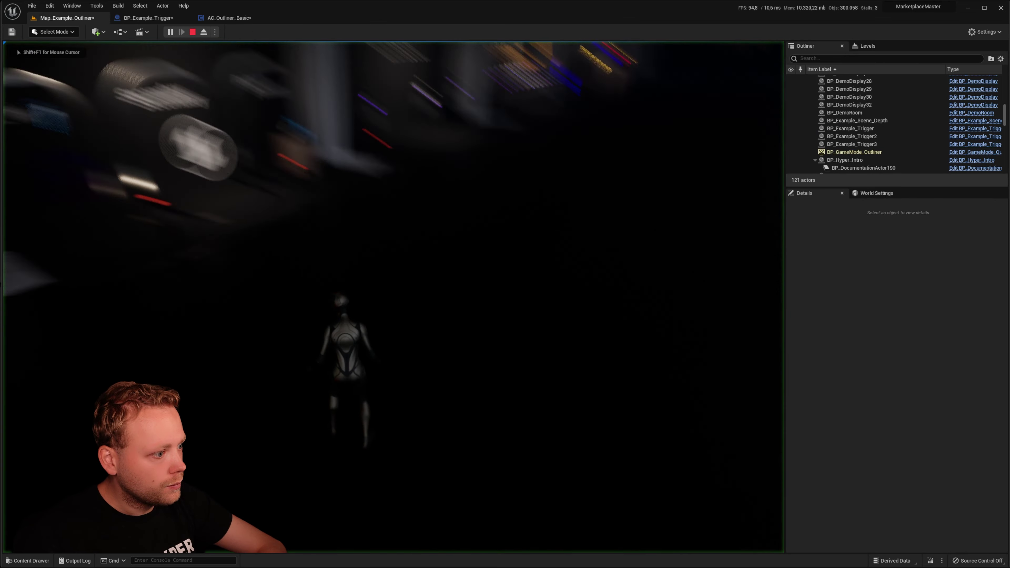
key("s")
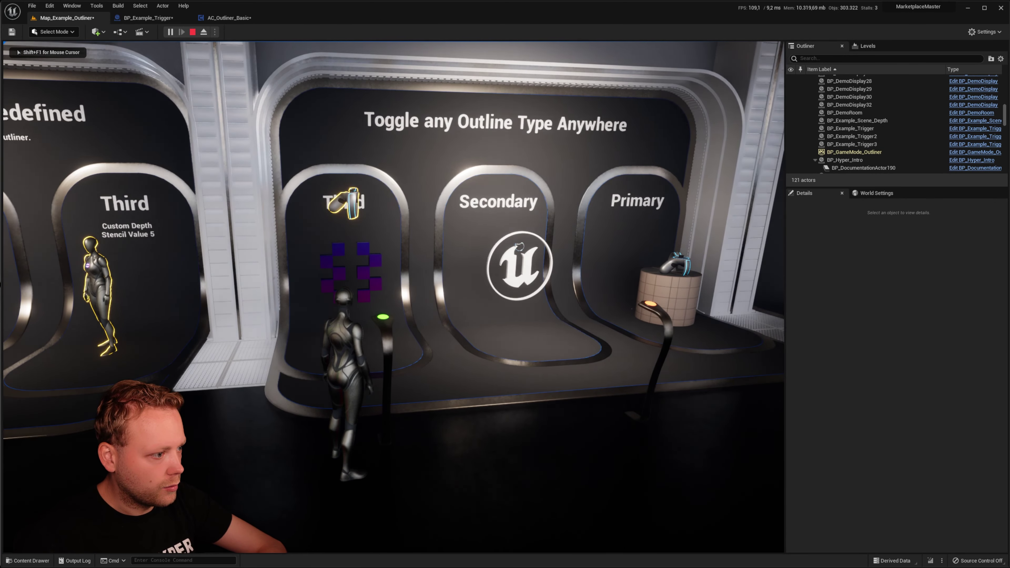
key("w")
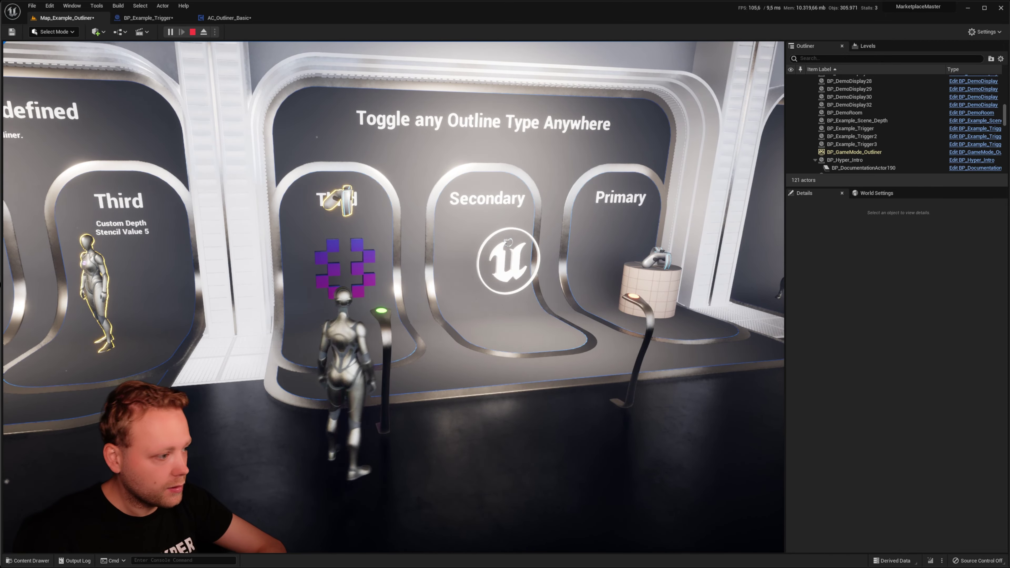
key("s")
key("shift+F1")
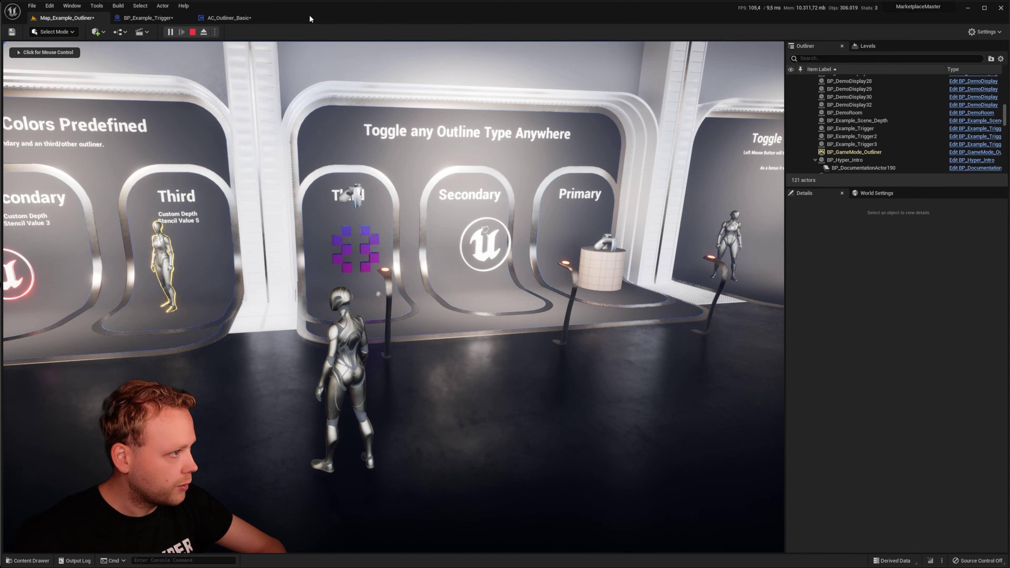
left_click(193, 32)
Step: Set the trigger's Outline Behaviour to "on all found Primitive Components by tag" and return to the AC_Outliner_Basic event graph
left_click(226, 18)
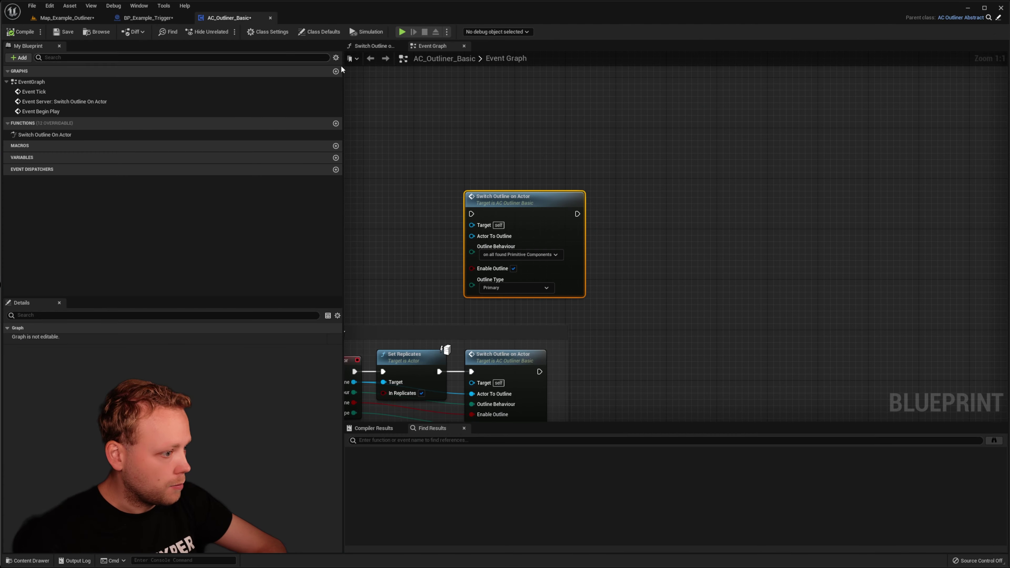
left_click(157, 19)
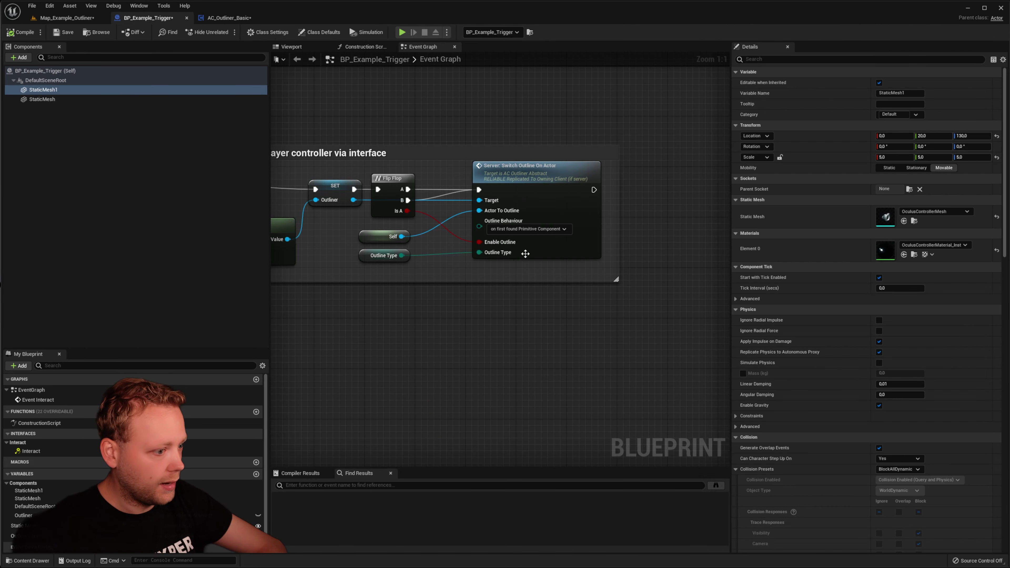
left_click(525, 230)
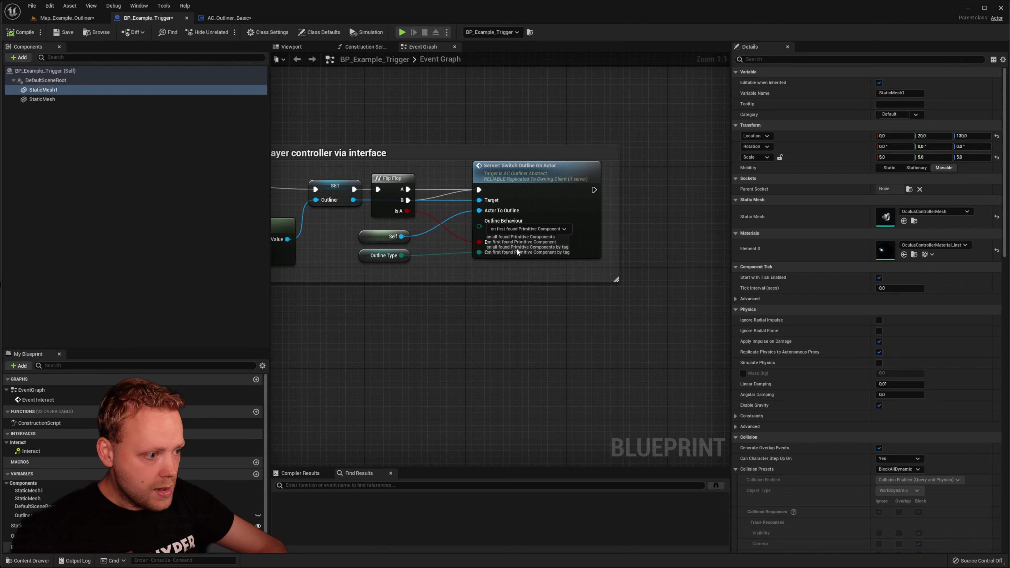
left_click(494, 249)
right_click_drag(484, 279, 522, 299)
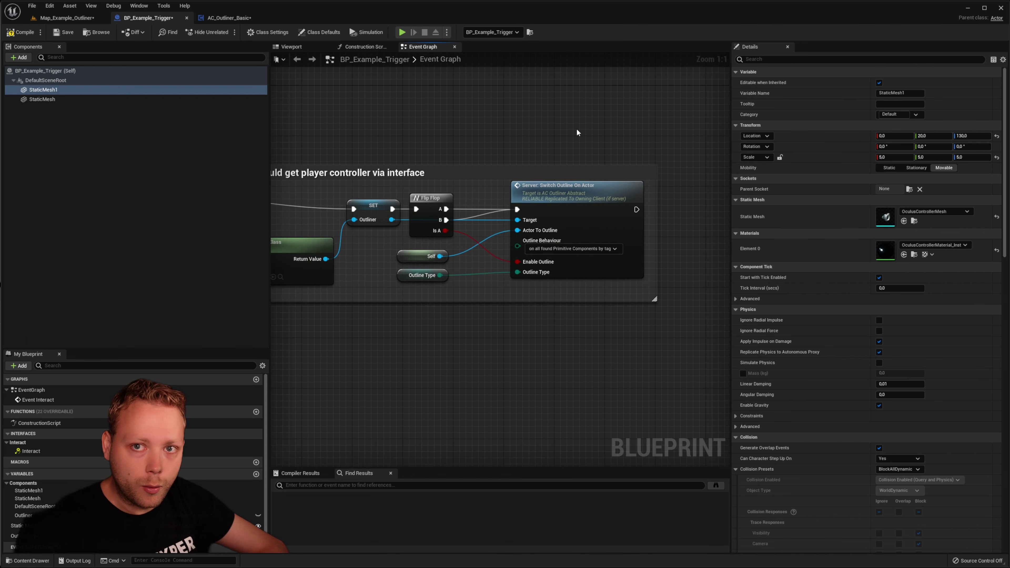
left_click(229, 20)
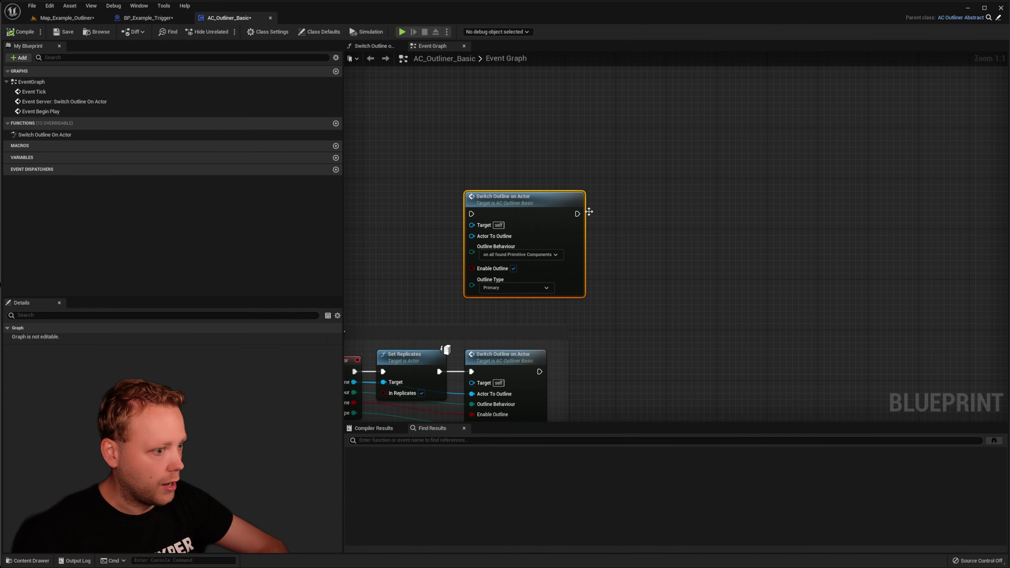
Step: Examine the section of the Switch Outline on Actor function that outlines all primitive components having a tag
scroll(579, 229, "down", 5)
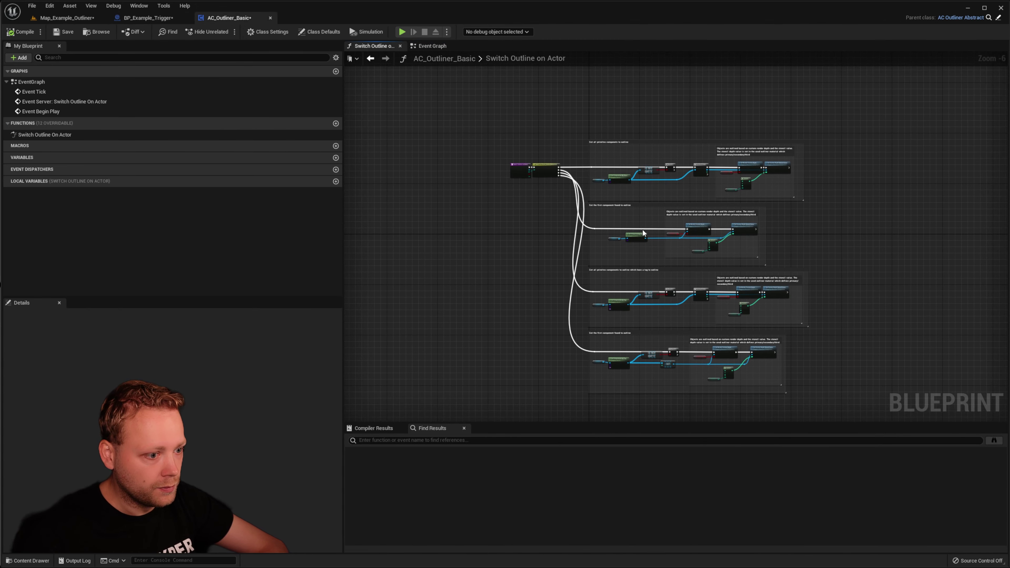
scroll(642, 229, "up", 4)
right_click_drag(688, 281, 613, 80)
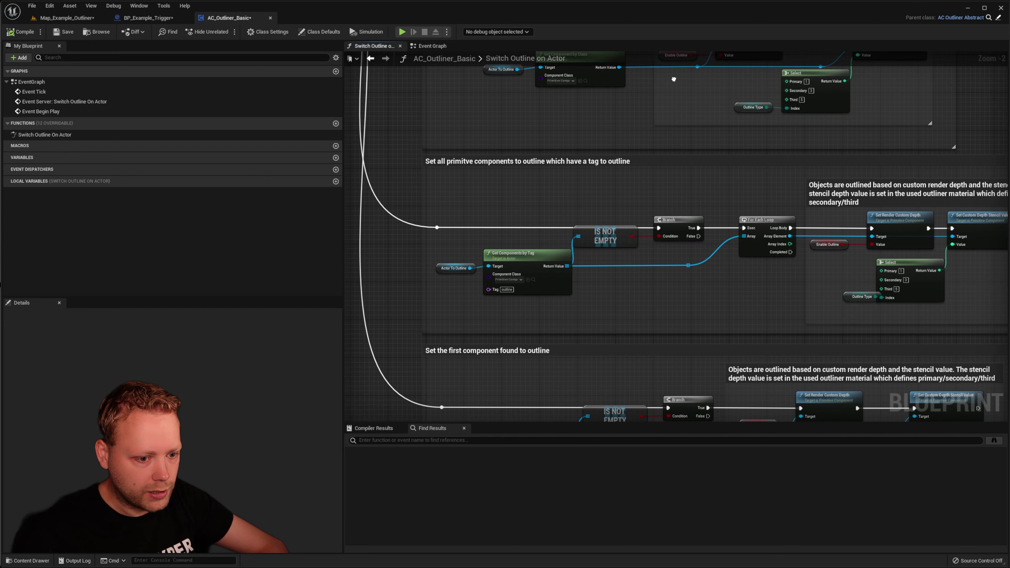
scroll(511, 302, "up", 2)
right_click_drag(514, 288, 574, 284)
left_click(573, 284)
Step: Add the component tag "outline" to the StaticMesh component in BP_Example_Trigger
left_click(148, 18)
left_click(291, 46)
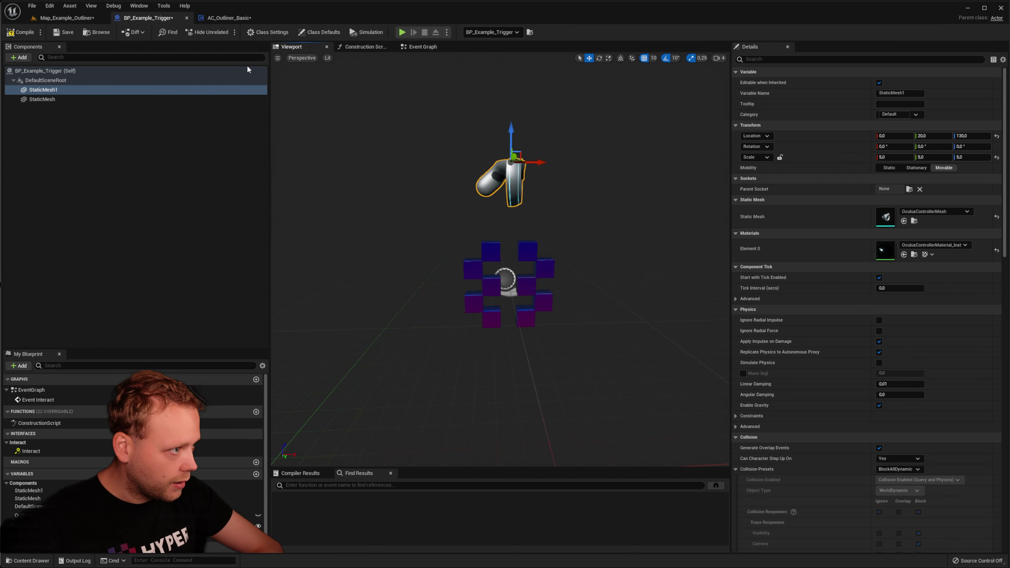
left_click(52, 91)
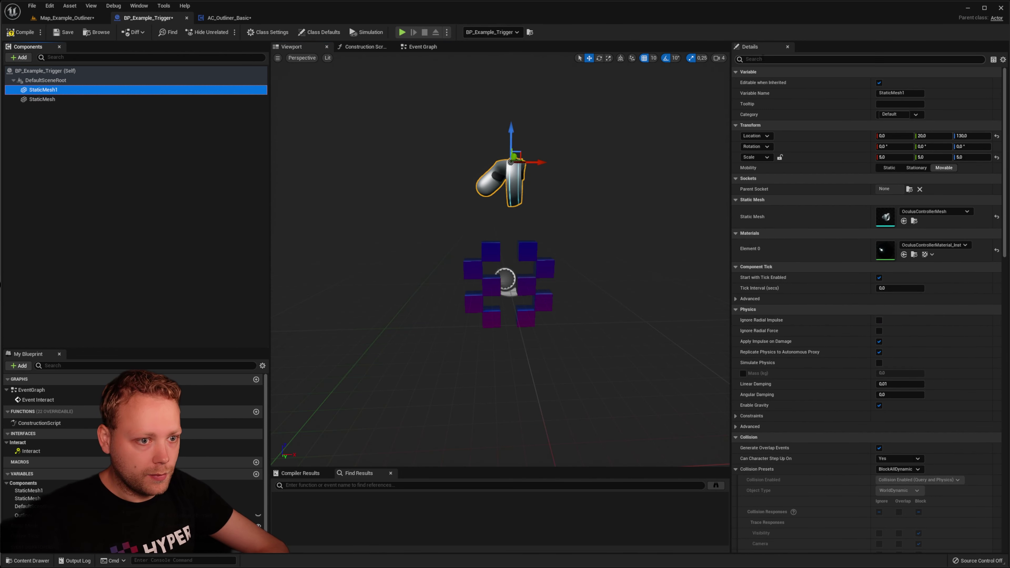
left_click(41, 99)
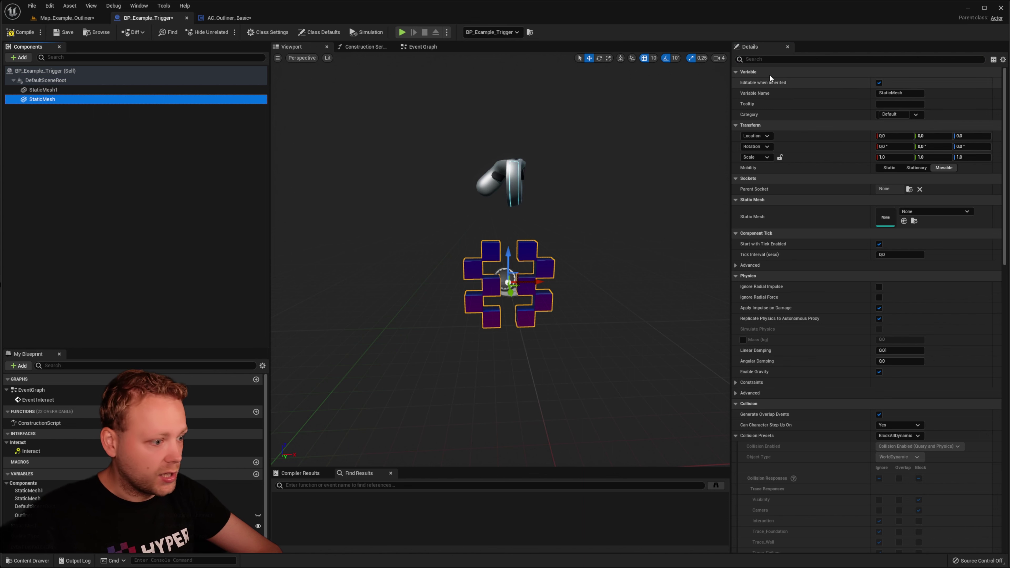
left_click(791, 59)
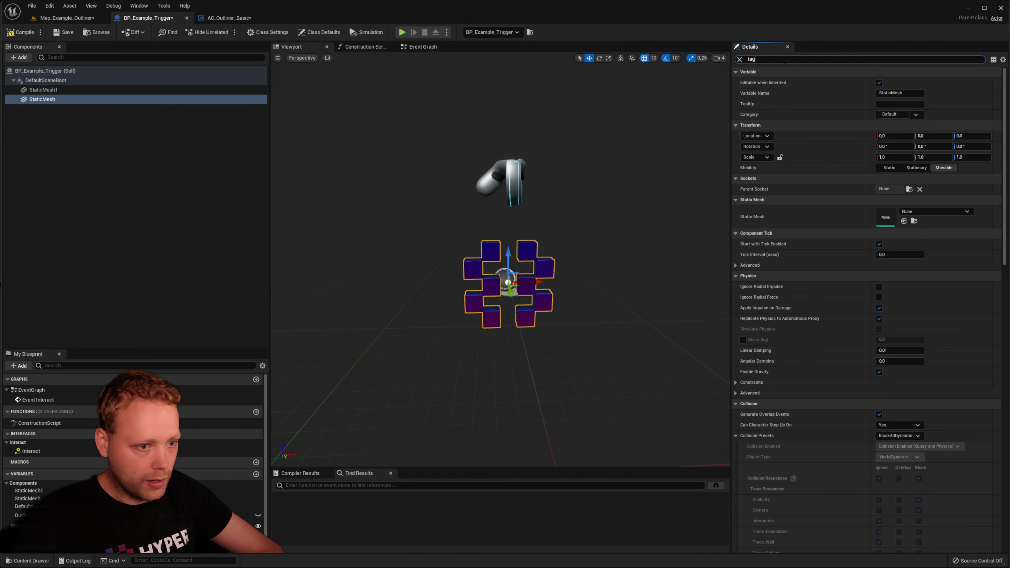
type("tag")
left_click(928, 83)
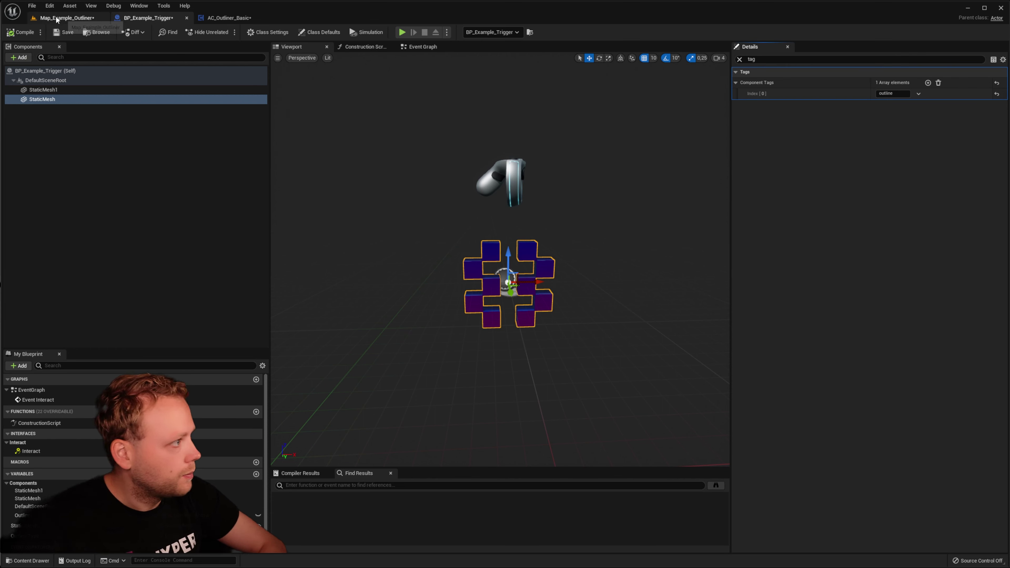
Step: Play Map_Example_Outliner, walk to the Third display to switch the outline on and off with only StaticMesh tagged, and stop the simulation
left_click(65, 18)
left_click(170, 32)
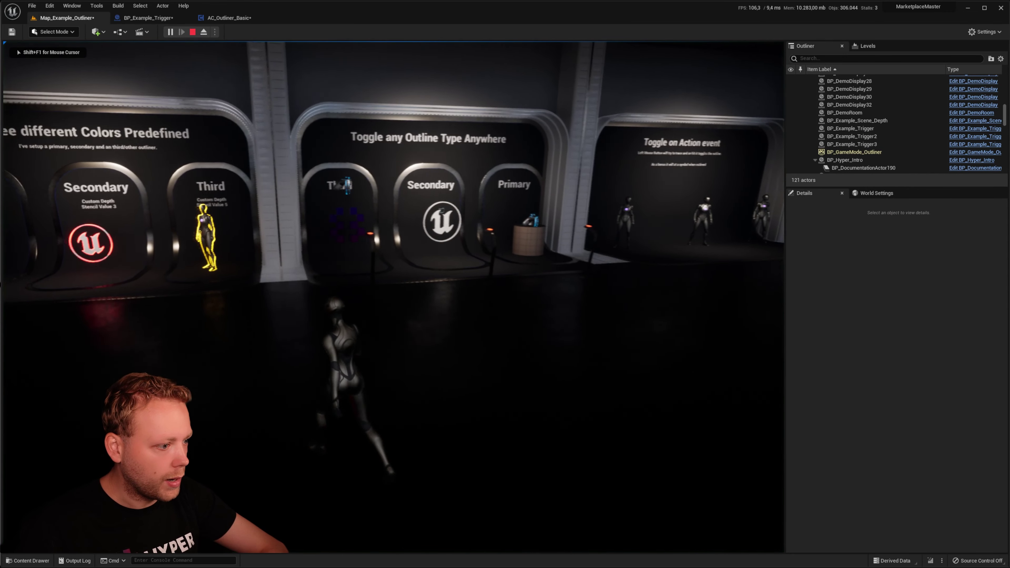
key("w")
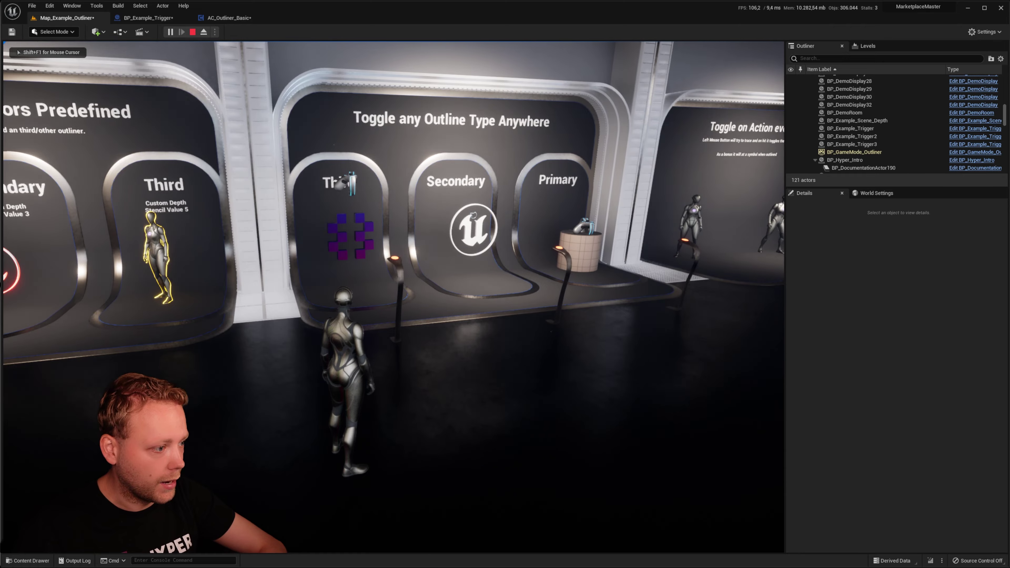
key("w")
key("d")
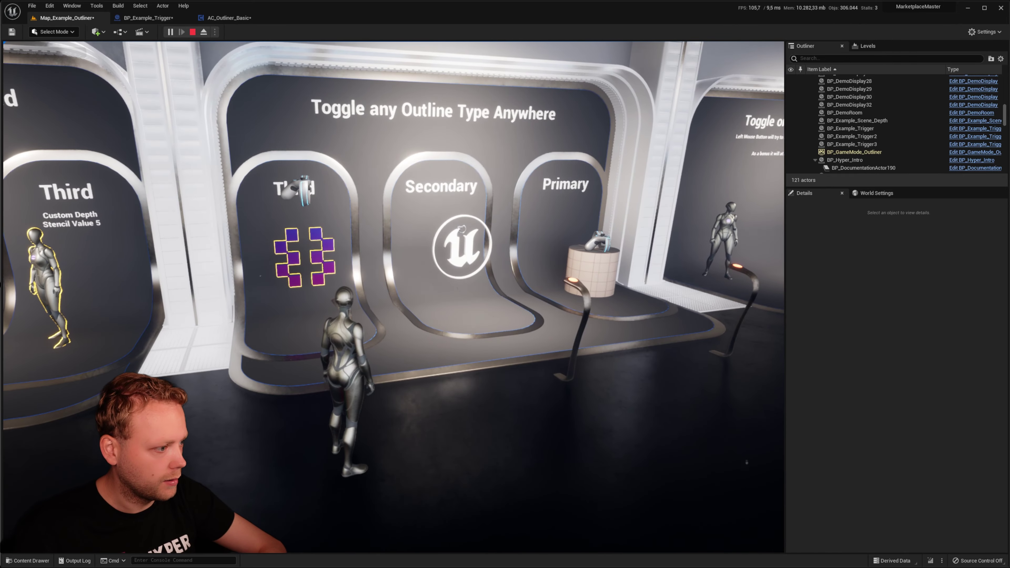
key("s")
key("w")
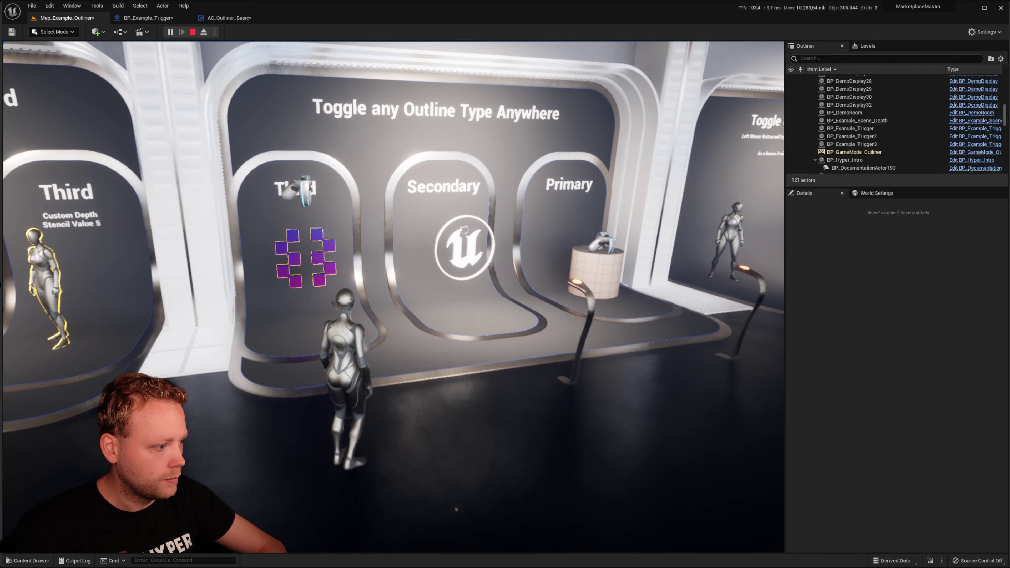
key("s")
key("a")
key("w")
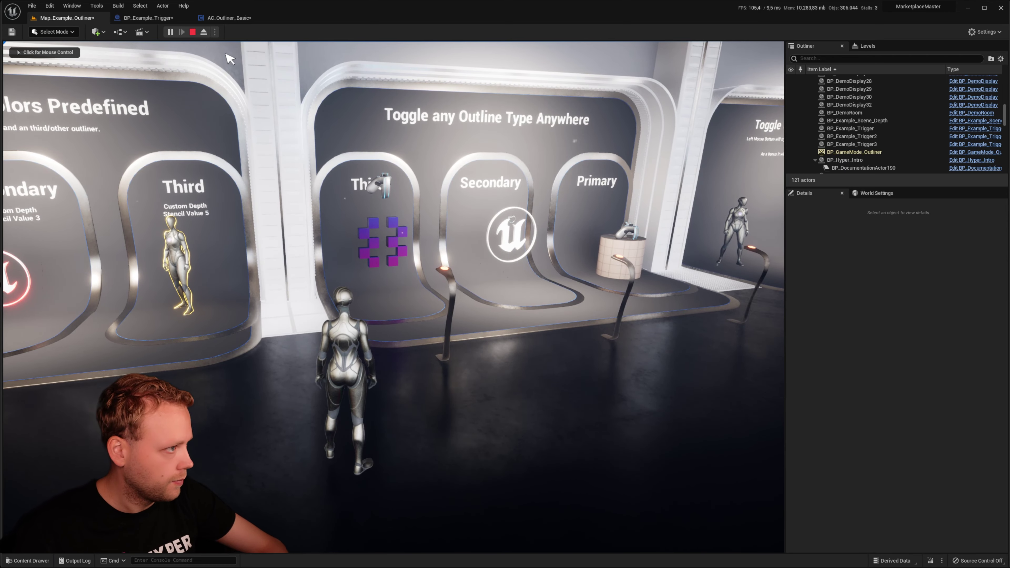
left_click(194, 32)
Step: Add the component tag "outline" to StaticMesh1 in BP_Example_Trigger
left_click(223, 18)
left_click(148, 18)
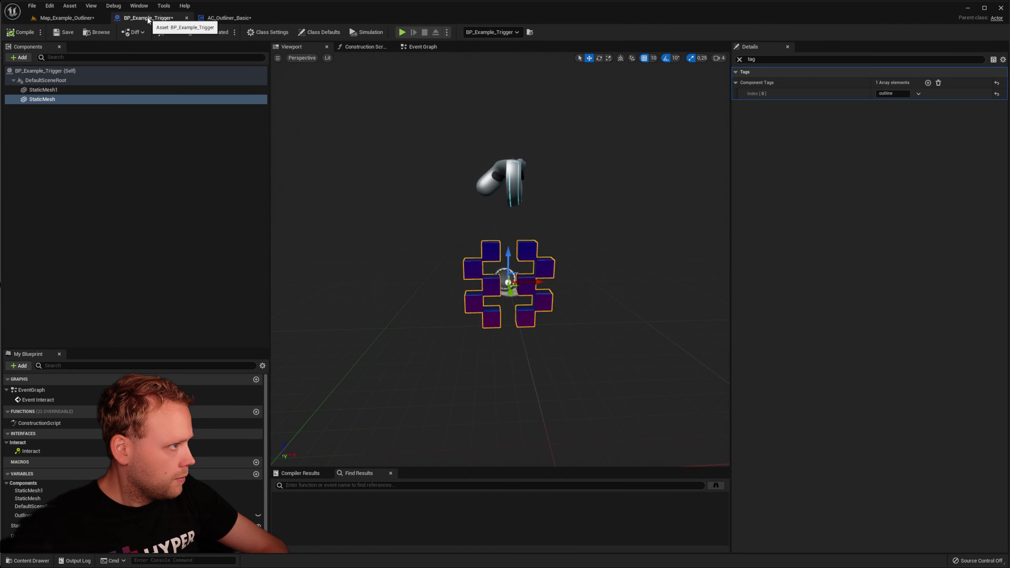
left_click(43, 90)
left_click(928, 82)
left_click(893, 94)
type("outline")
key("Return")
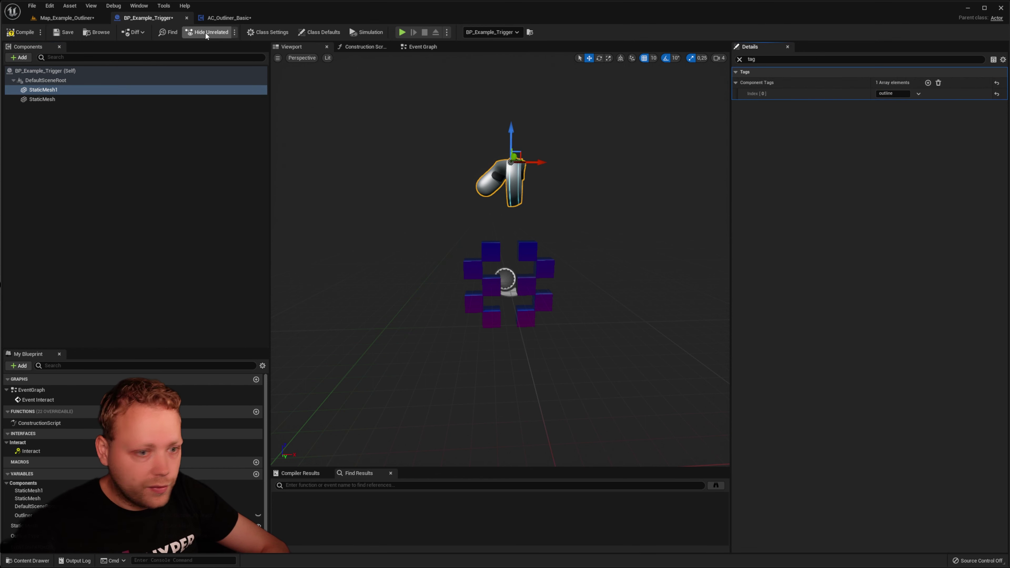
Step: Play the level again and test the tag-based outline at the Third display with both meshes tagged
left_click(49, 18)
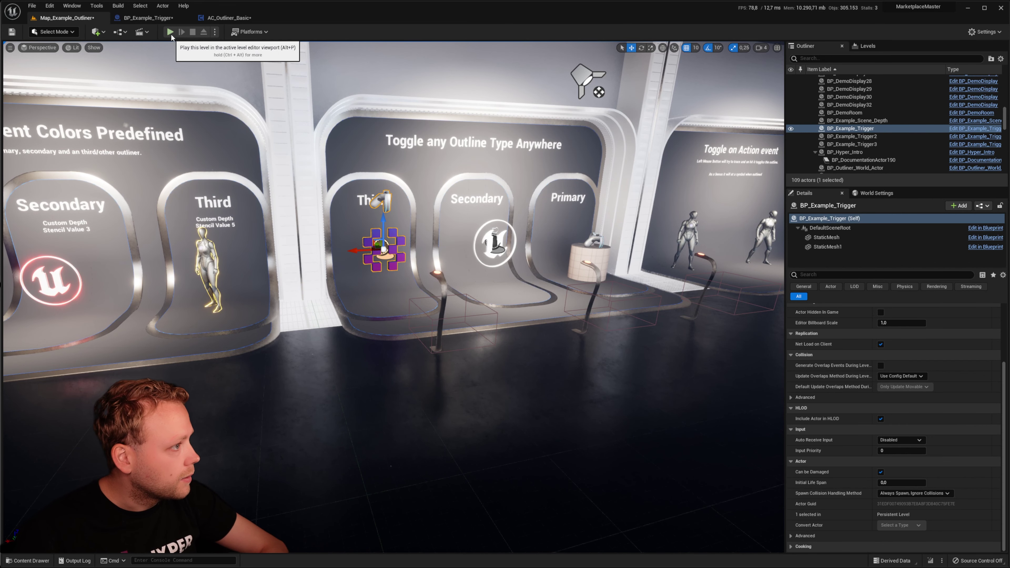
left_click(170, 31)
key("w")
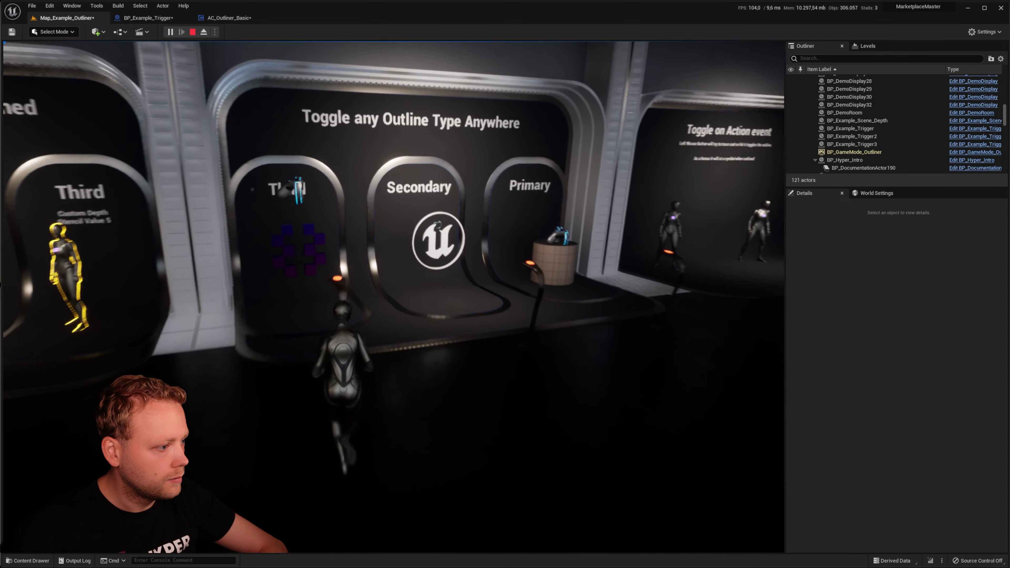
key("s")
key("w")
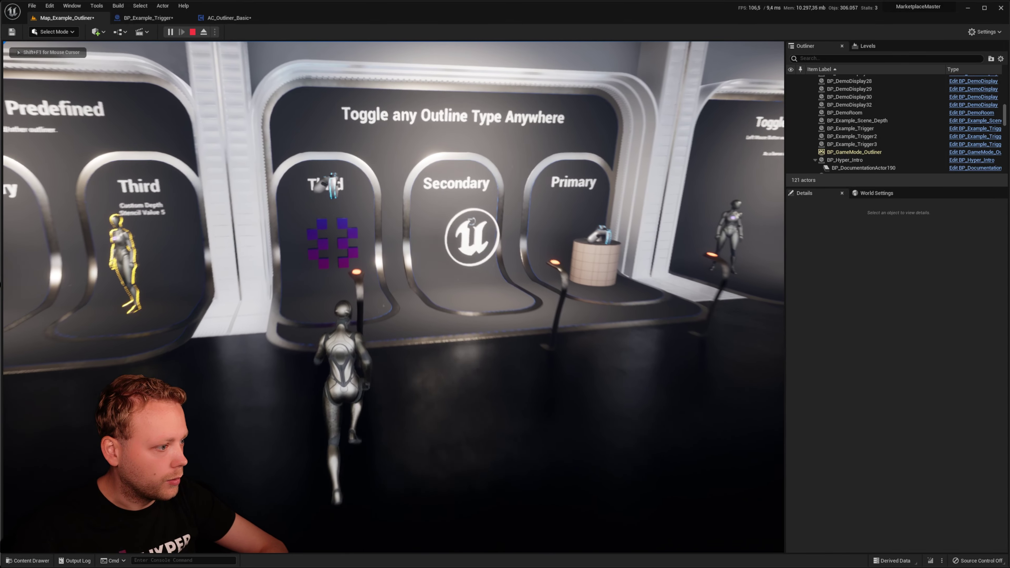
key("s")
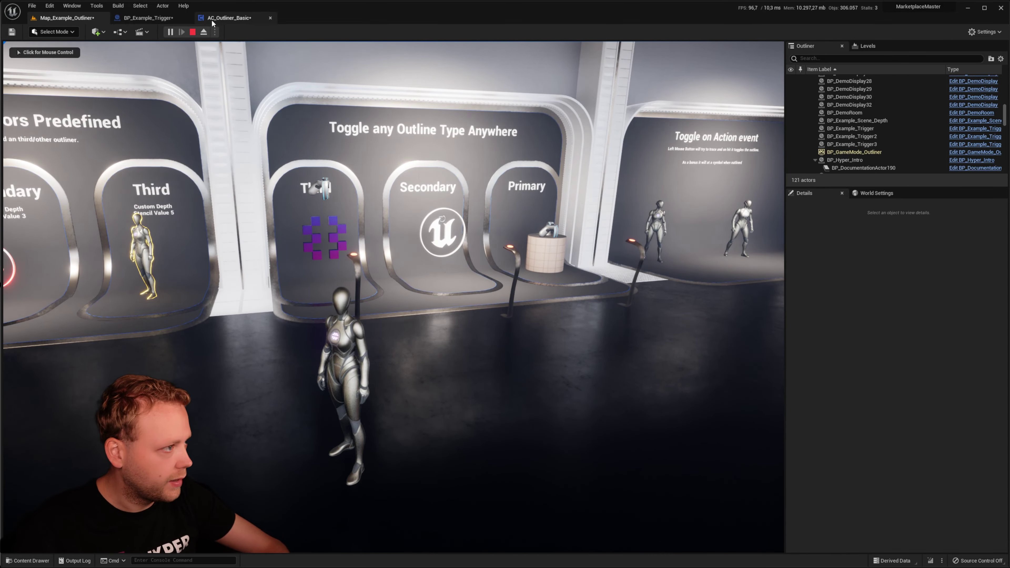
Step: Remove all component tags from StaticMesh1 and StaticMesh in BP_Example_Trigger
left_click(161, 20)
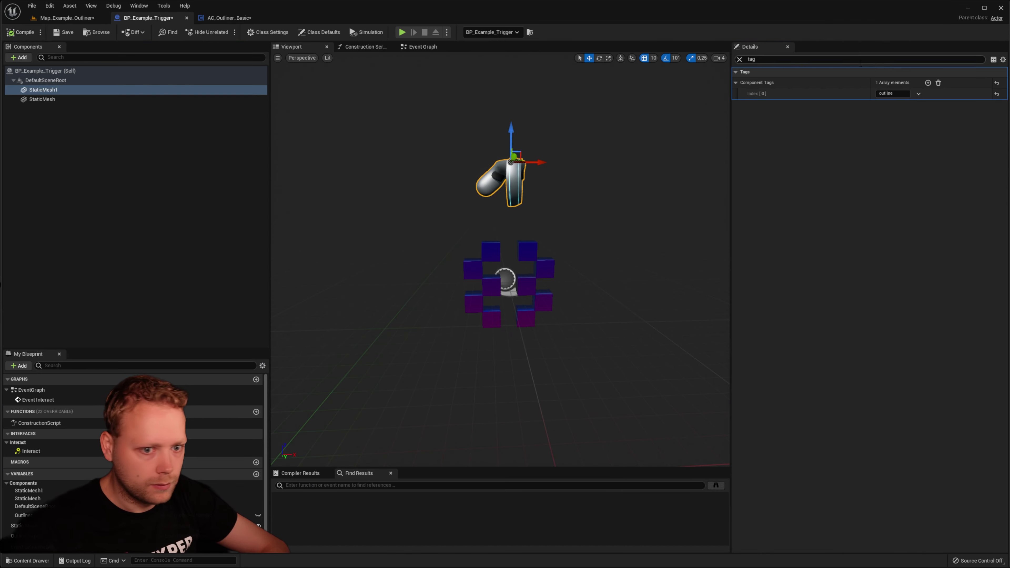
left_click(939, 82)
left_click(102, 99)
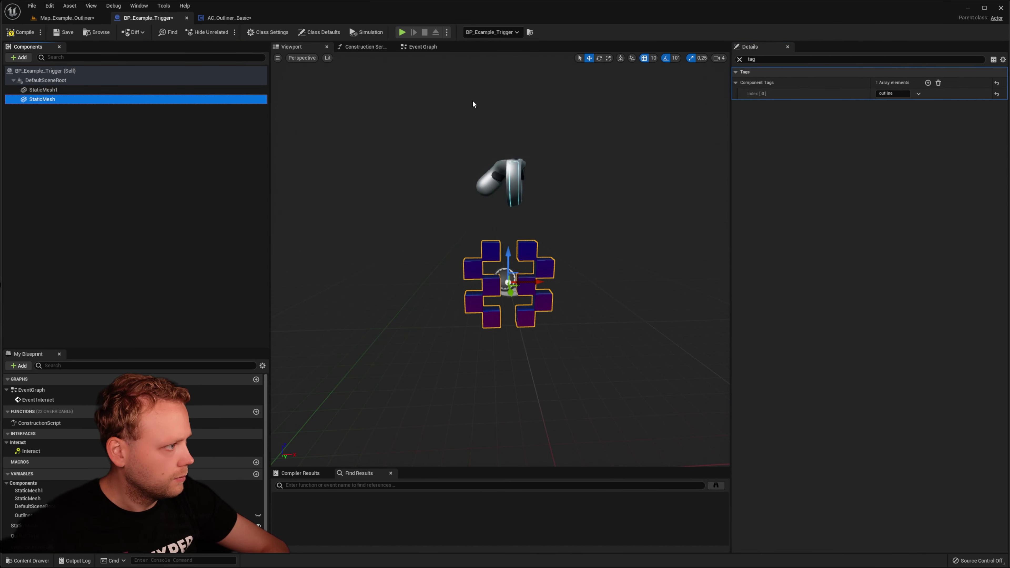
left_click(939, 82)
Step: Return to the AC_Outliner_Basic event graph and review the Outline Behaviour choices on the unconnected Switch Outline on Actor node
left_click(234, 18)
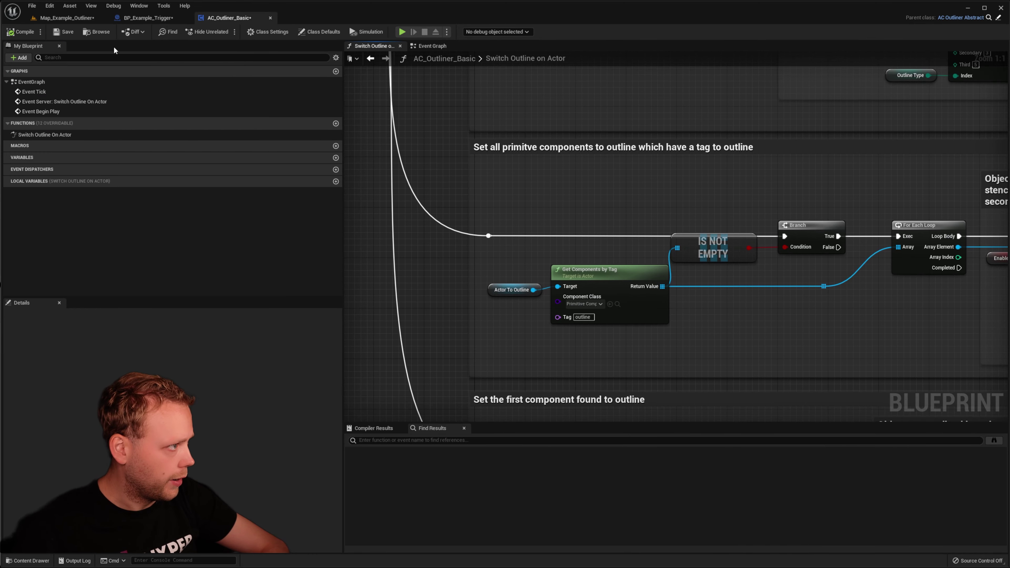
left_click(371, 60)
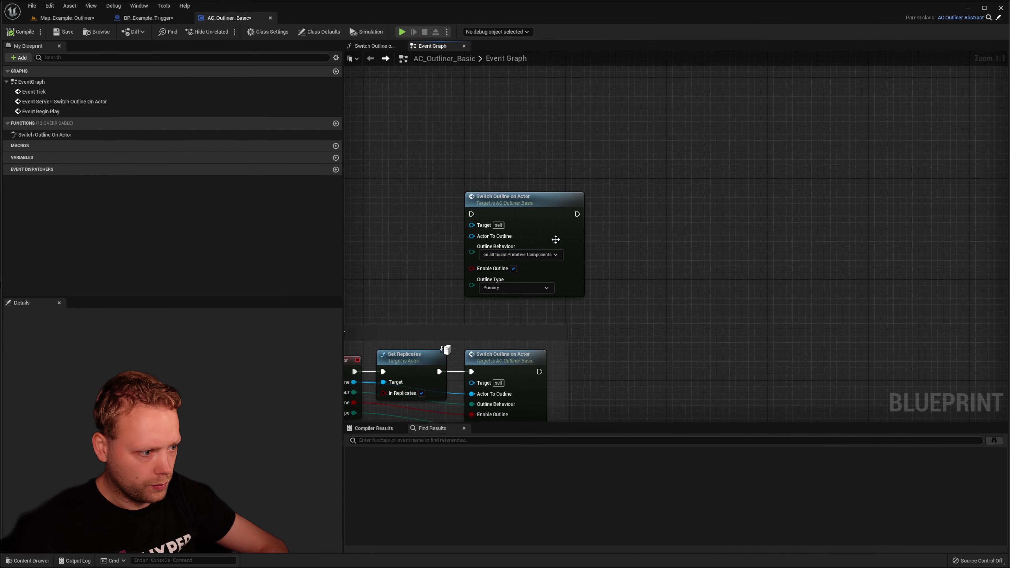
left_click(518, 256)
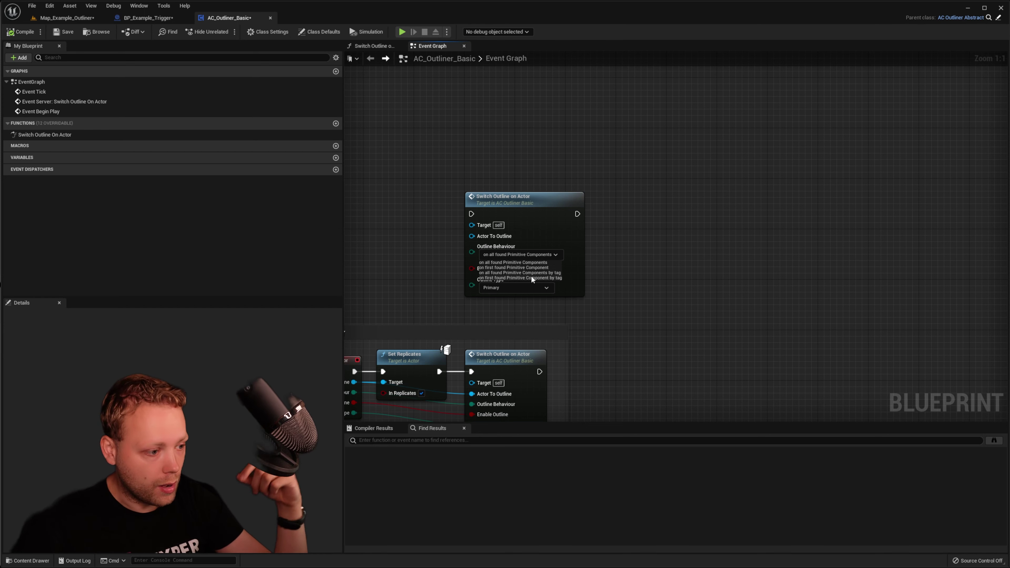
left_click(647, 274)
right_click_drag(682, 271, 729, 247)
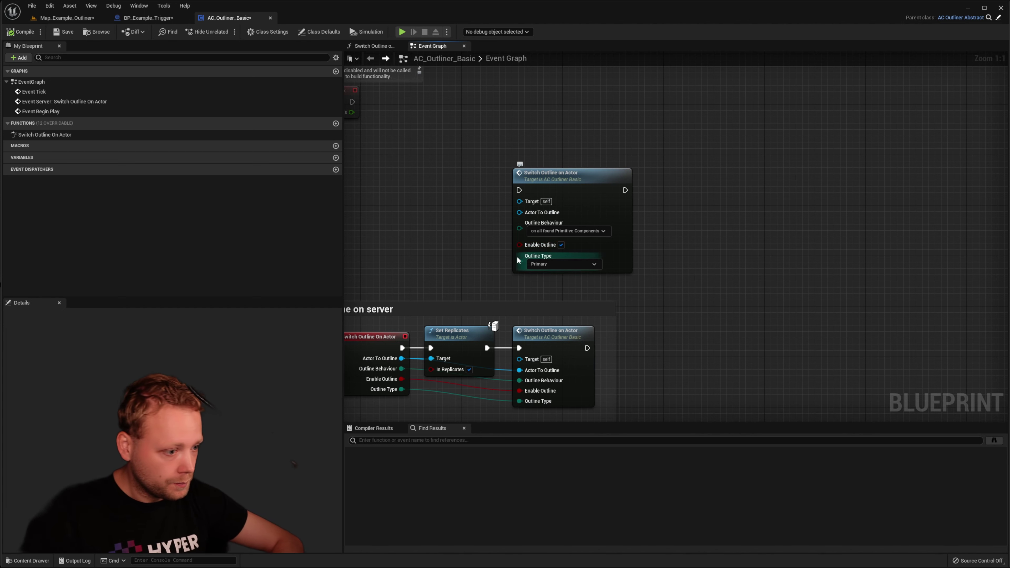
Step: Review the node's Outline Type choices and compare them with the Primary, Secondary and Third displays in Map_Example_Outliner
left_click(542, 264)
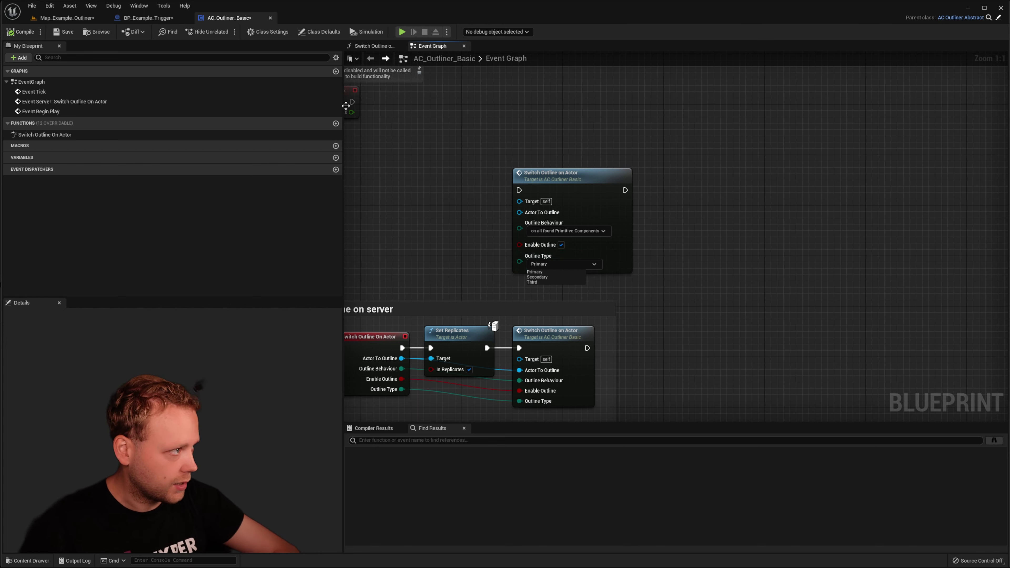
left_click(67, 17)
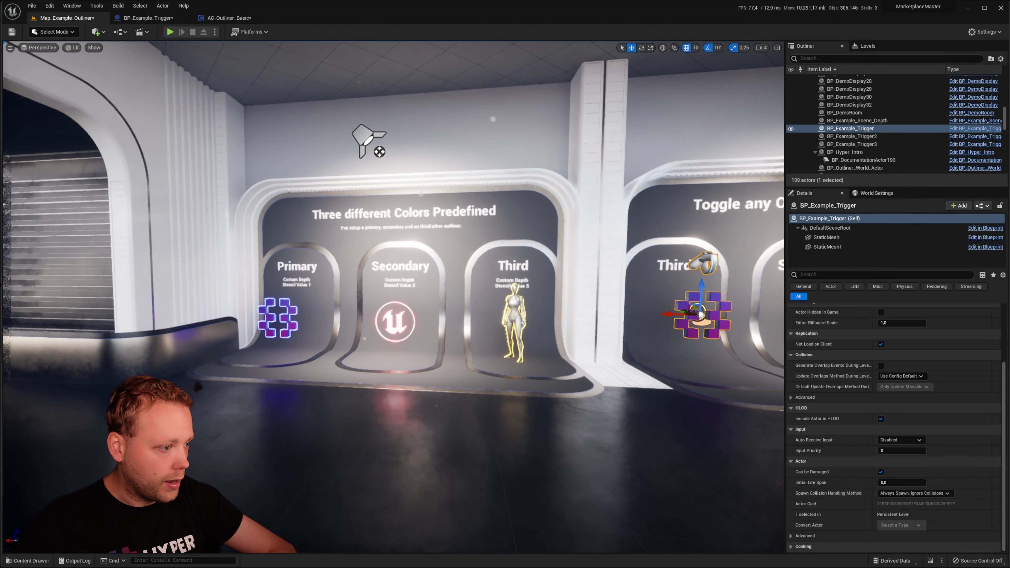
mouse_move(394, 296)
right_mouse_down()
mouse_move(370, 297)
mouse_move(458, 298)
mouse_move(396, 293)
right_mouse_up()
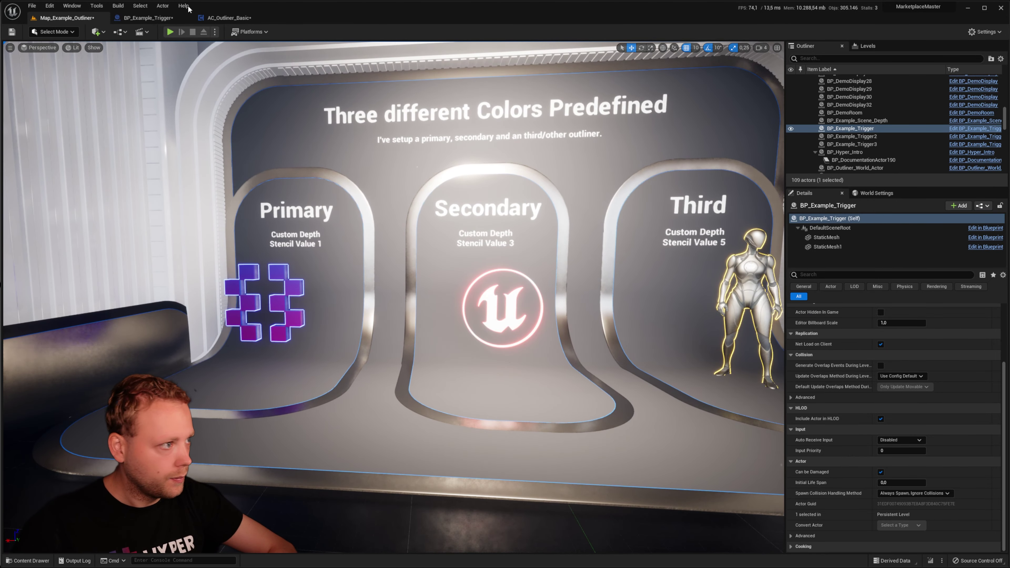
left_click(225, 18)
left_click(561, 263)
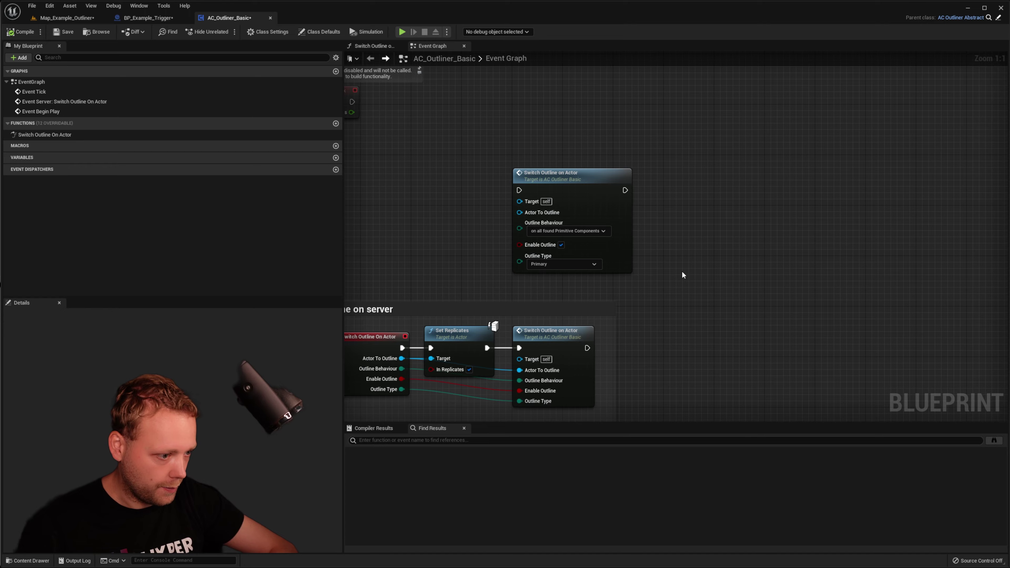
Step: Delete the unconnected Switch Outline on Actor node from the AC_Outliner_Basic event graph
right_click_drag(676, 271, 712, 265)
left_click_drag(612, 184, 586, 158)
key("Delete")
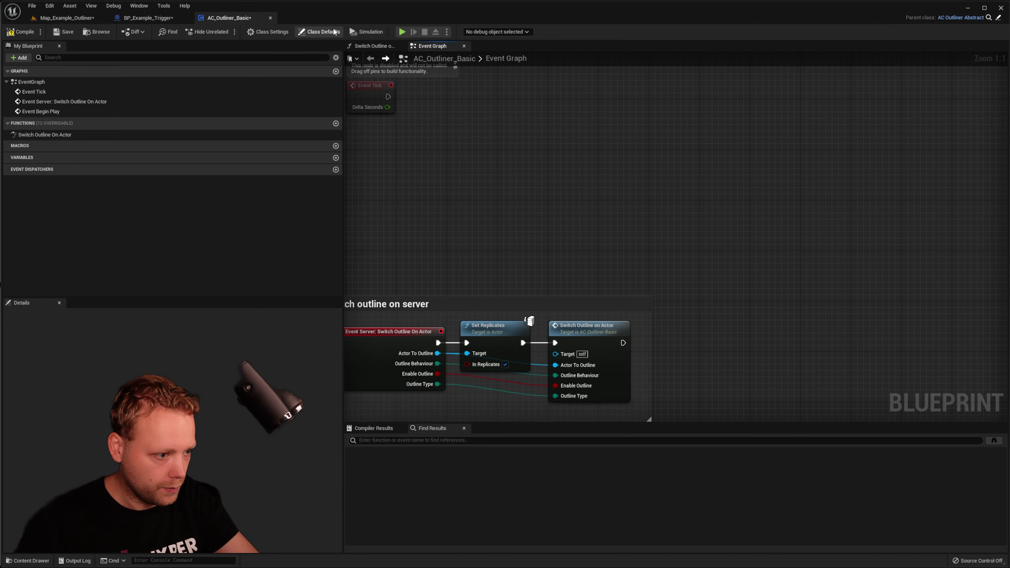
Step: Examine BP_Example_Trigger's event graph from Event Interact to Server: Switch Outline On Actor, including its Outline Type variable
left_click(160, 19)
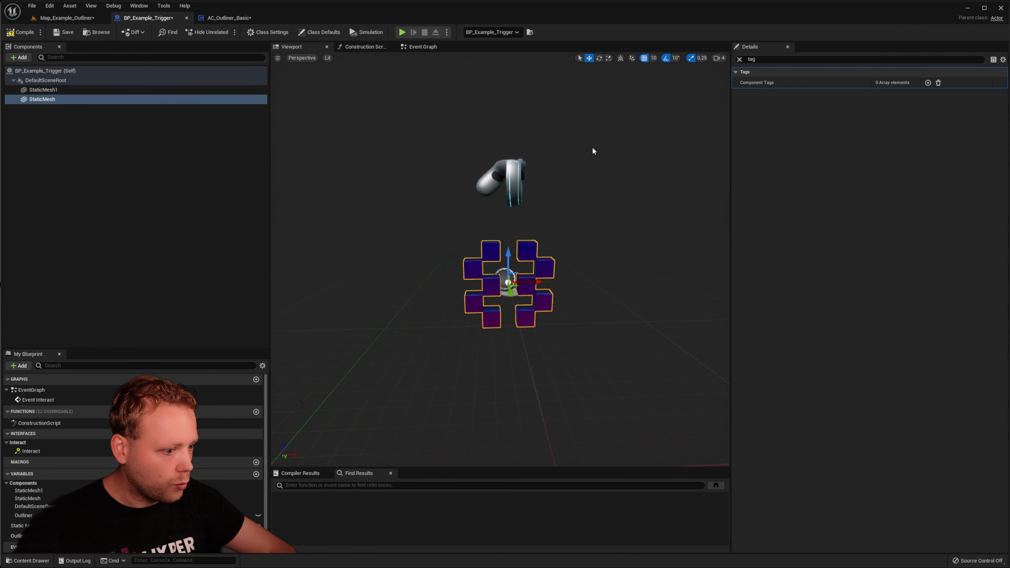
left_click(423, 47)
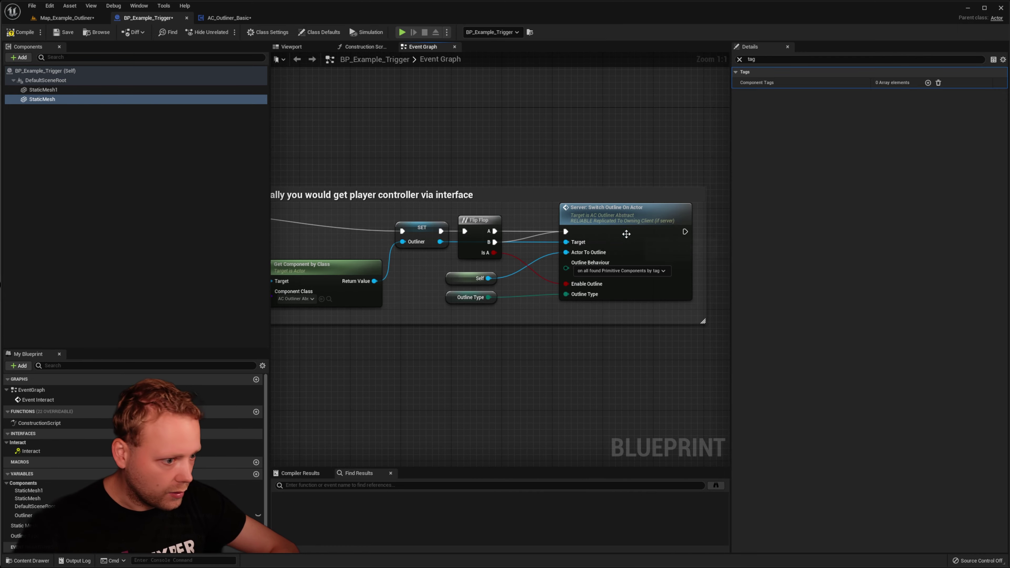
scroll(654, 261, "down", 1)
right_click_drag(654, 261, 690, 290)
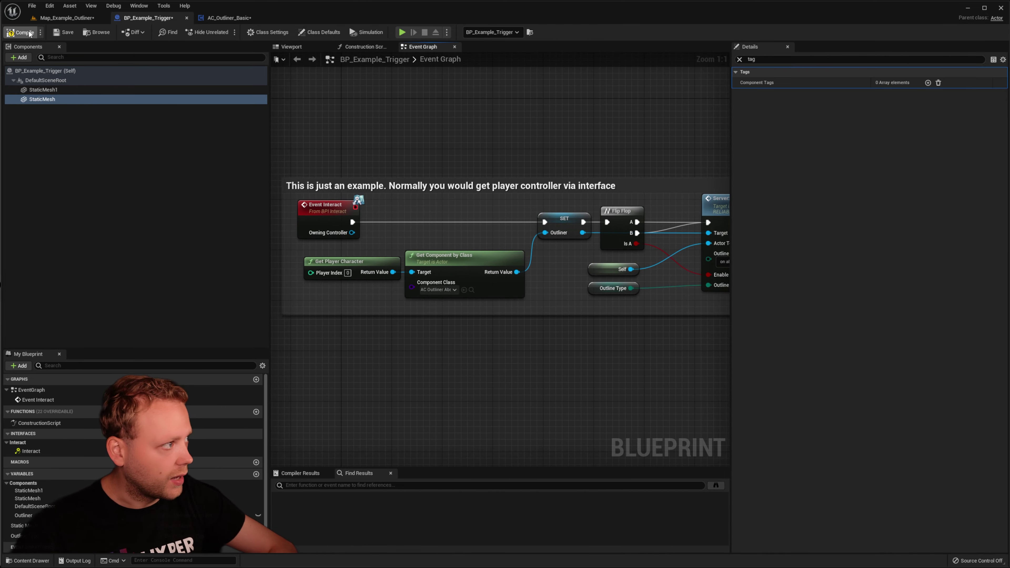
right_click_drag(646, 330, 559, 282)
left_click(506, 239)
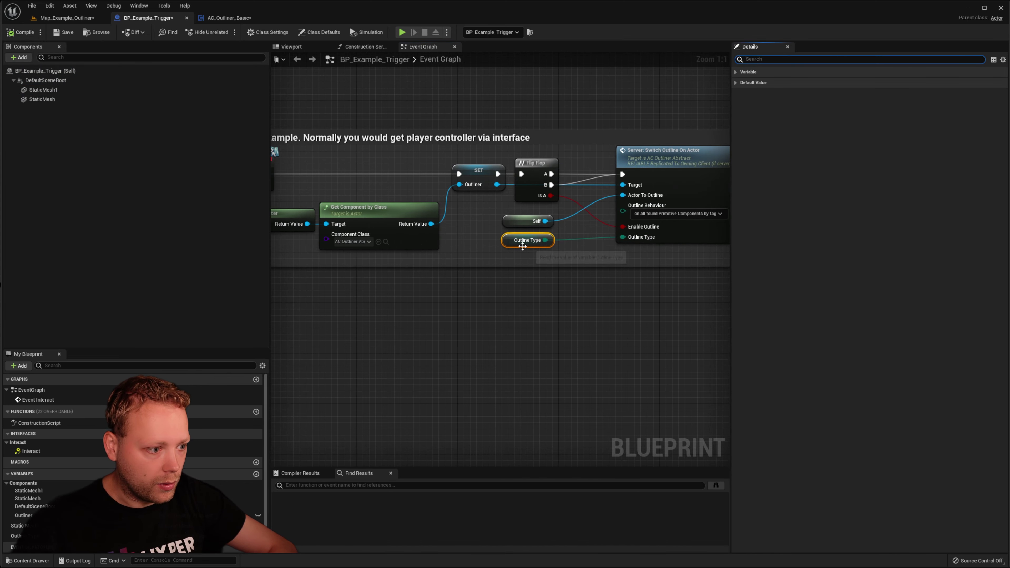
right_click_drag(610, 261, 569, 280)
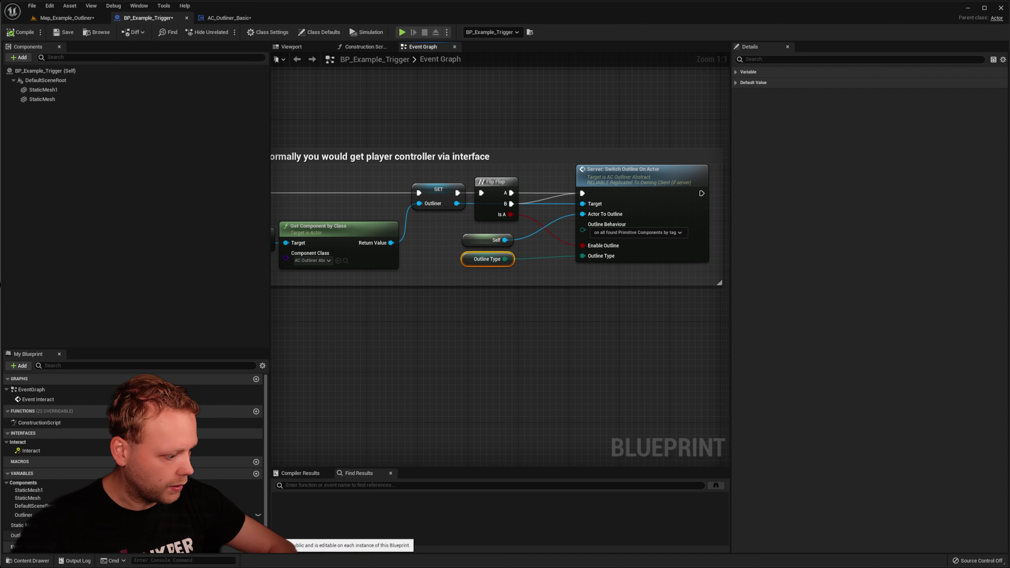
left_click(623, 322)
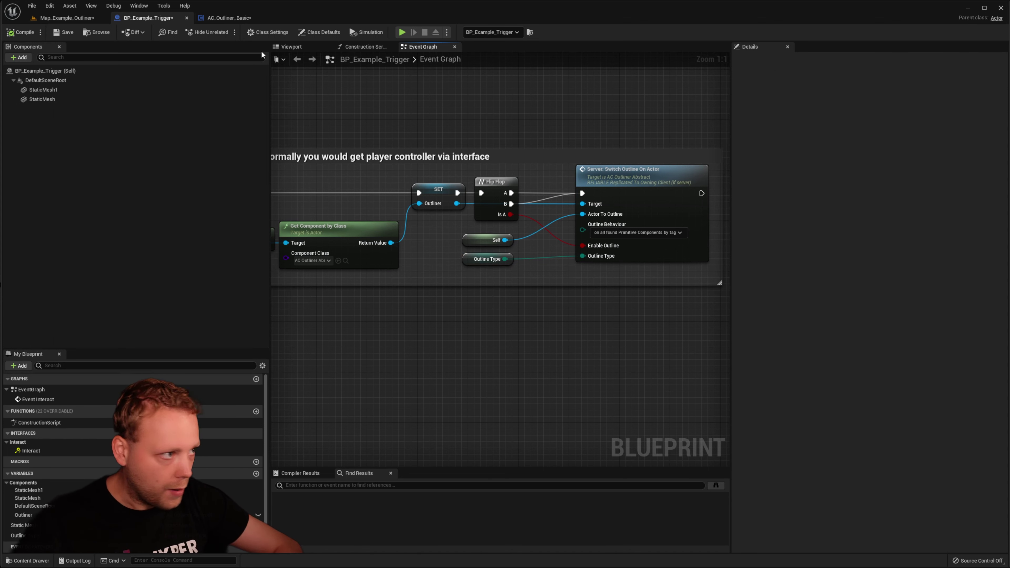
Step: Set the Outline Type of the BP_Example_Trigger placed at the Third display in Map_Example_Outliner to Primary
left_click(69, 19)
right_click_drag(496, 245, 577, 245)
key("w")
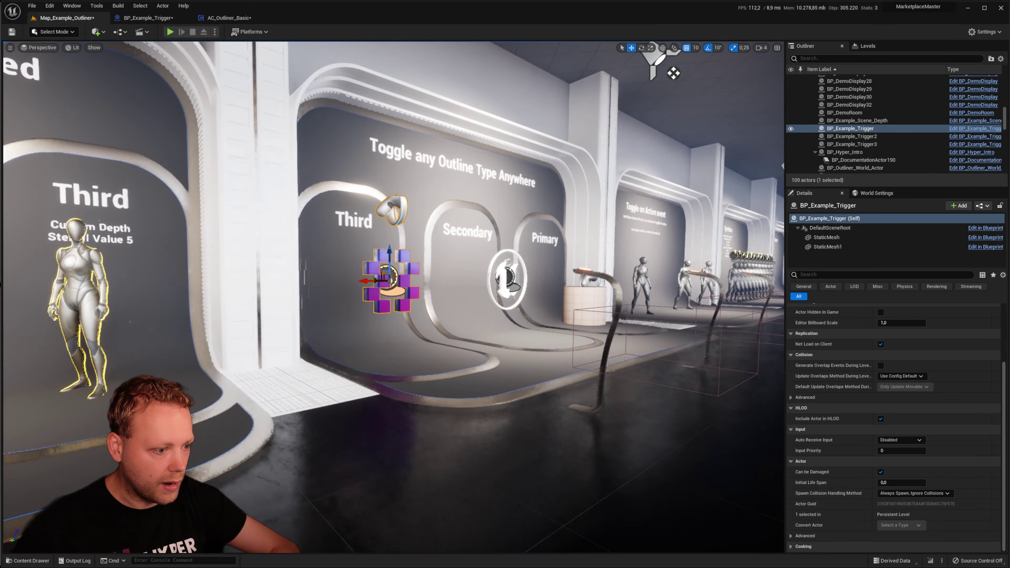
scroll(877, 377, "up", 3)
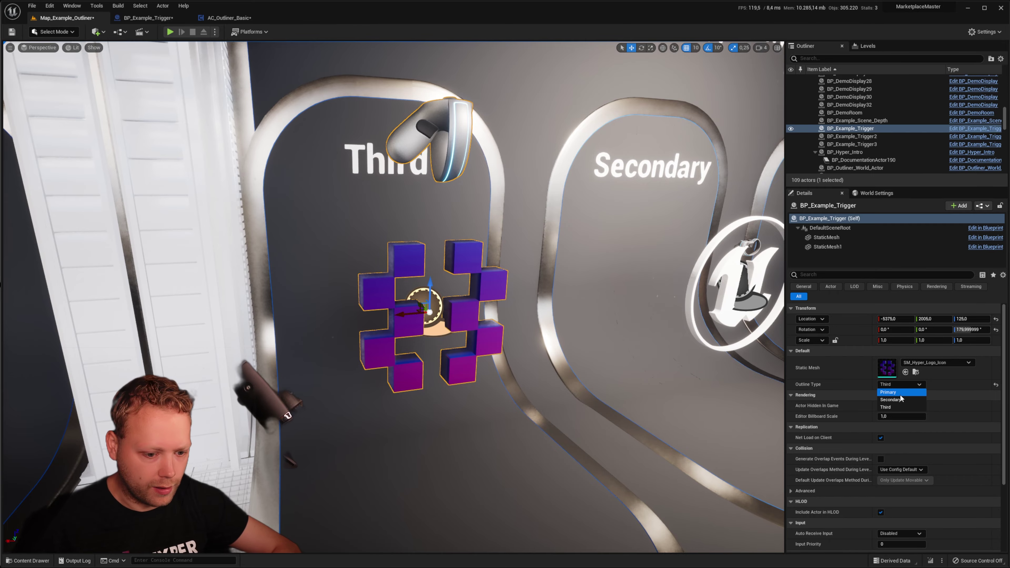
left_click(902, 395)
key("s")
mouse_move(370, 92)
right_mouse_down()
mouse_move(358, 94)
mouse_move(370, 93)
right_mouse_up()
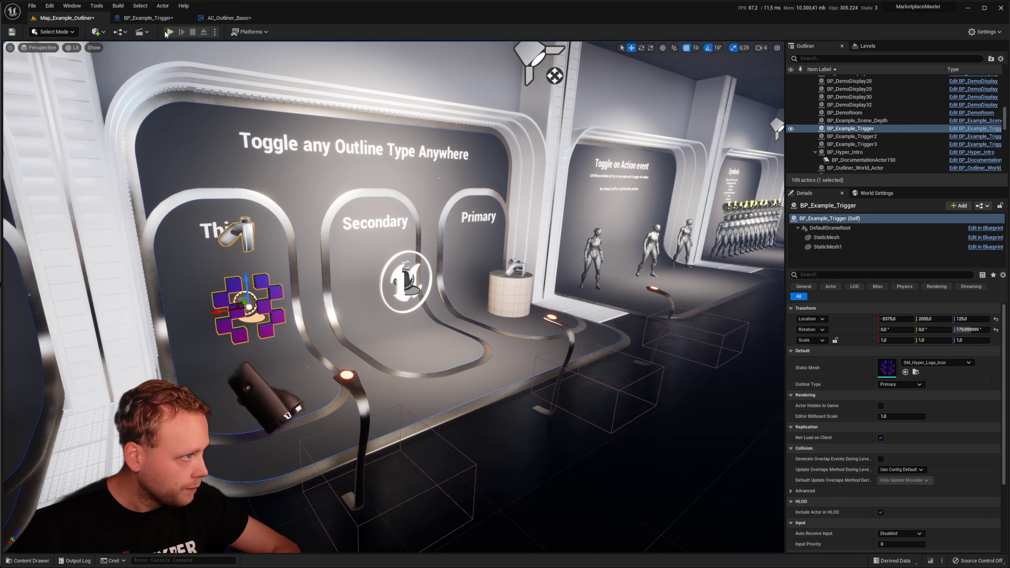
Step: Play-test the level by walking the character onto the Third display's trigger and away again, and end the session
left_click(170, 31)
key("w")
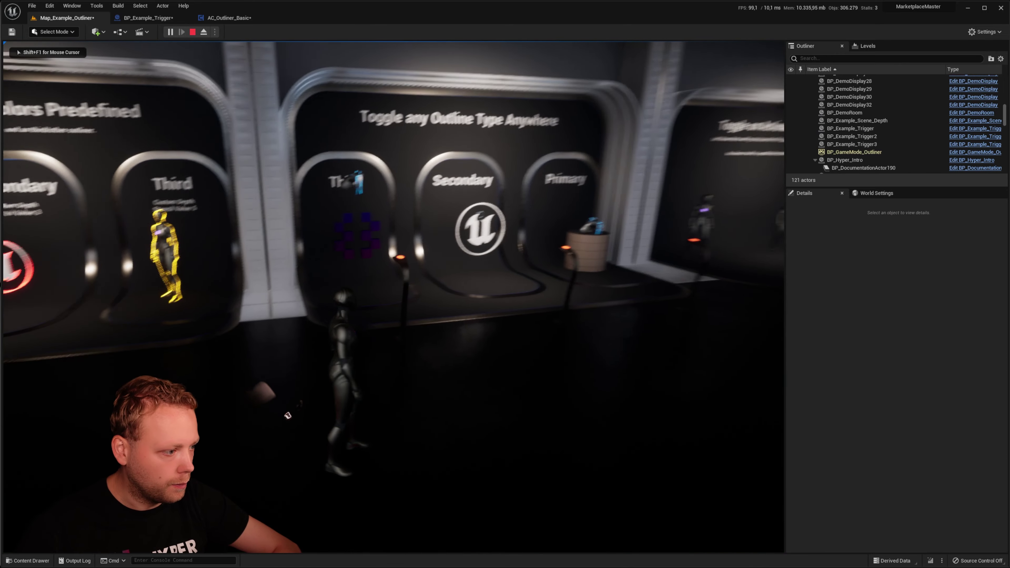
key("s")
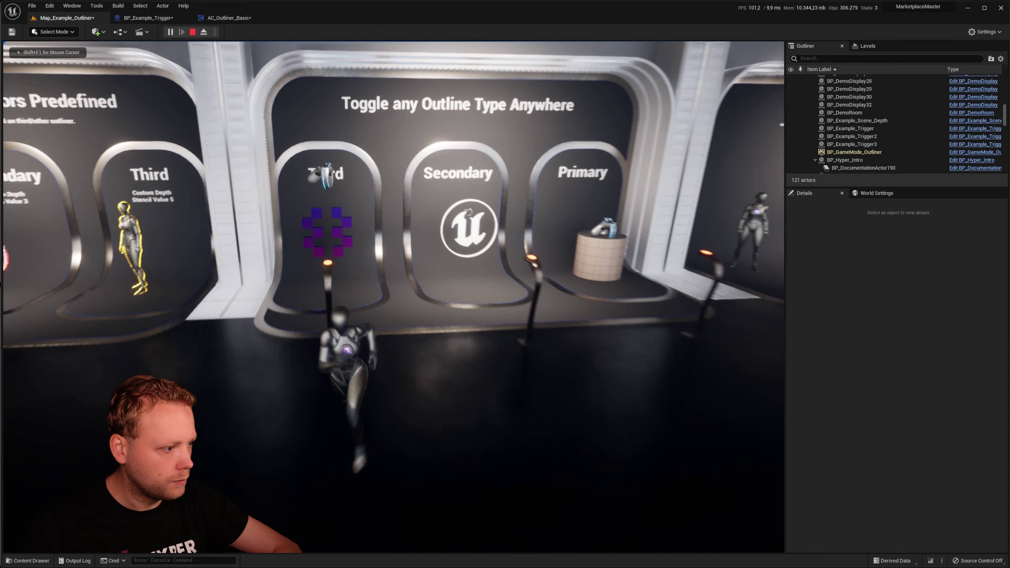
key("w")
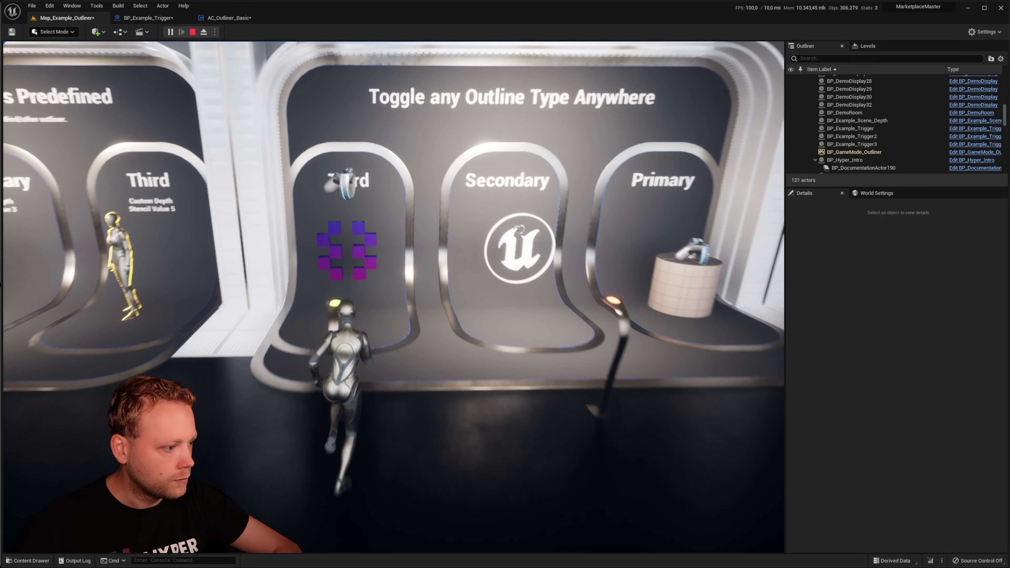
key("s")
key("shift+F1")
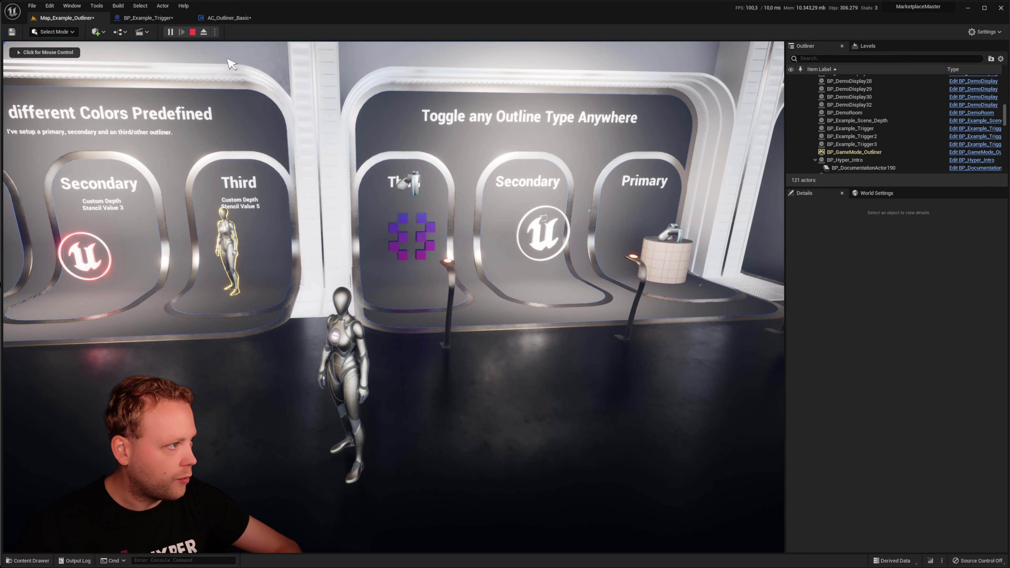
left_click(193, 31)
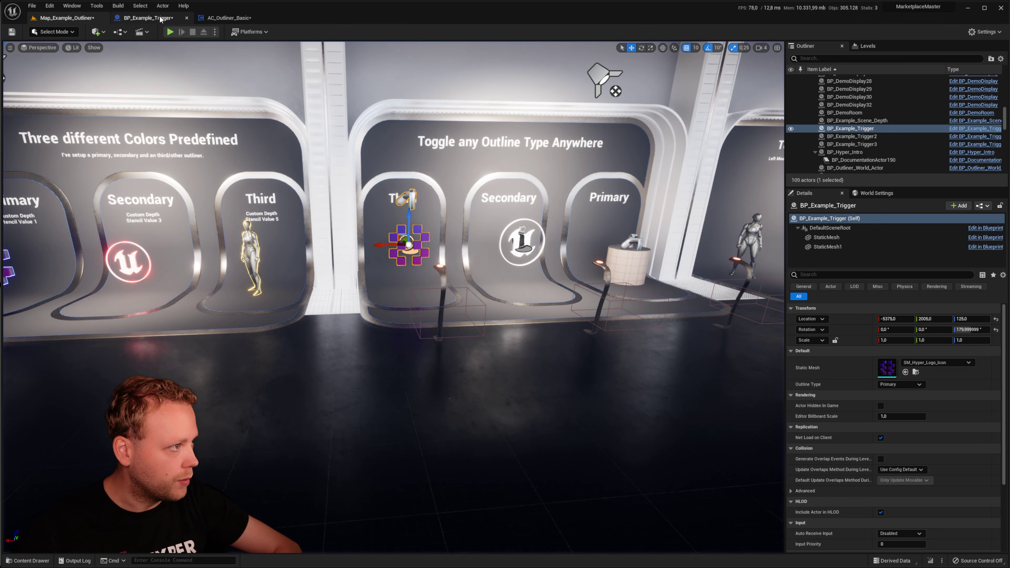
Step: Set Outline Behaviour on BP_Example_Trigger's Server: Switch Outline On Actor node to "on all found Primitive Components", compile, and play-test the map
left_click(151, 17)
right_click_drag(515, 128, 529, 138)
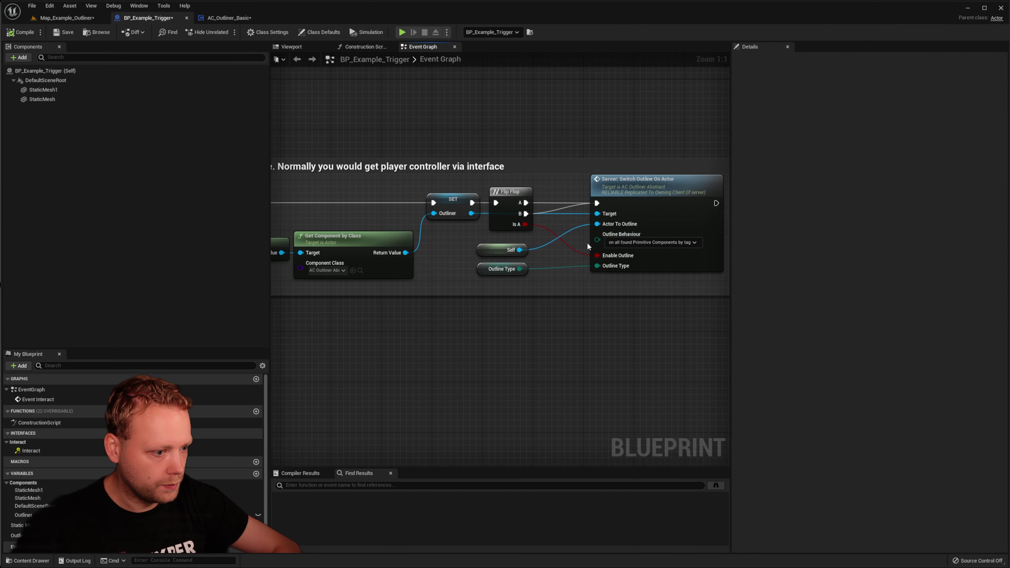
left_click(629, 250)
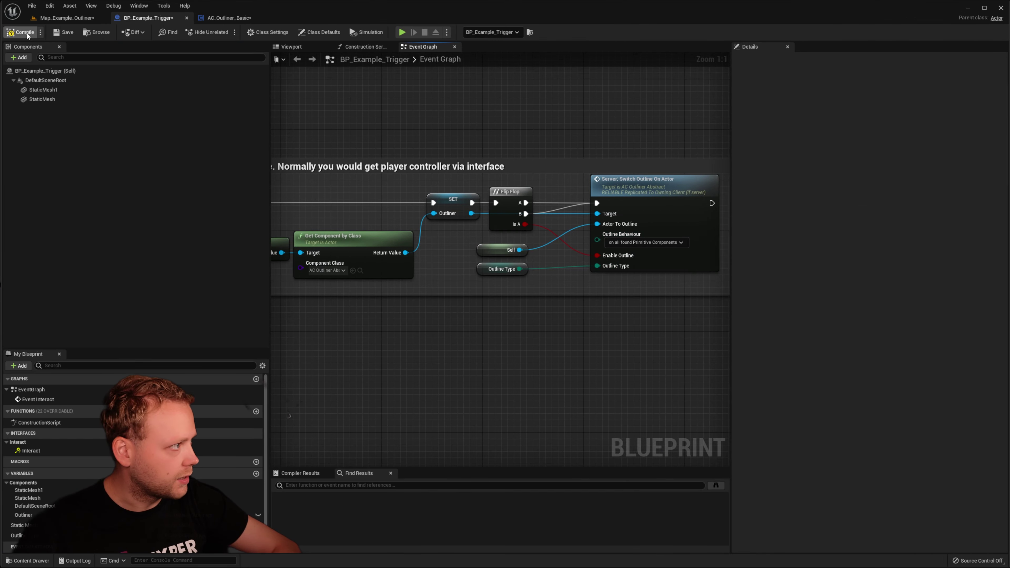
left_click(66, 18)
left_click(170, 31)
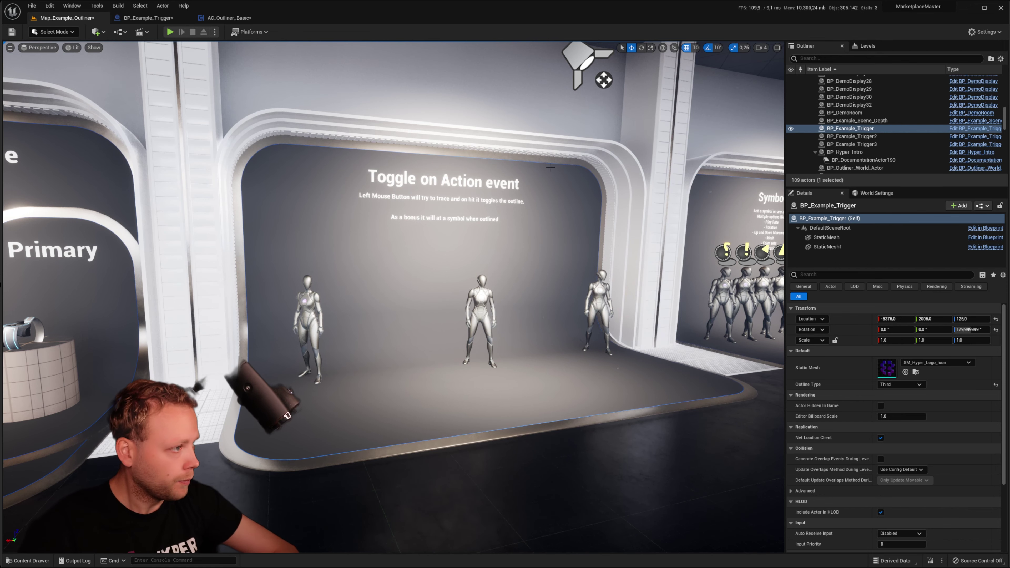
Step: Play the level from the Toggle on Action event display and trace-toggle the outline of its mannequin nearest the Primary display
left_click(170, 32)
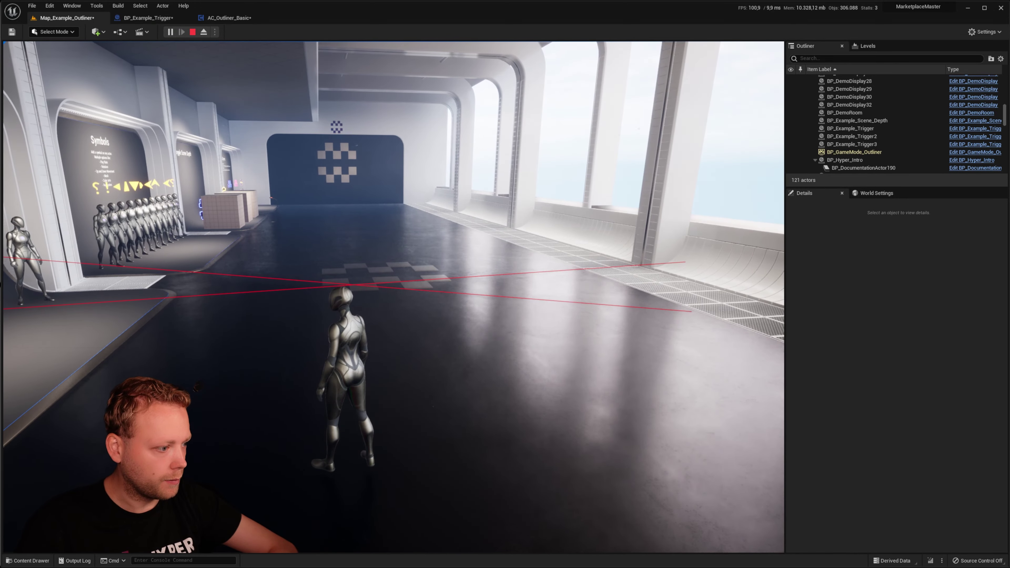
key("w")
key("w")
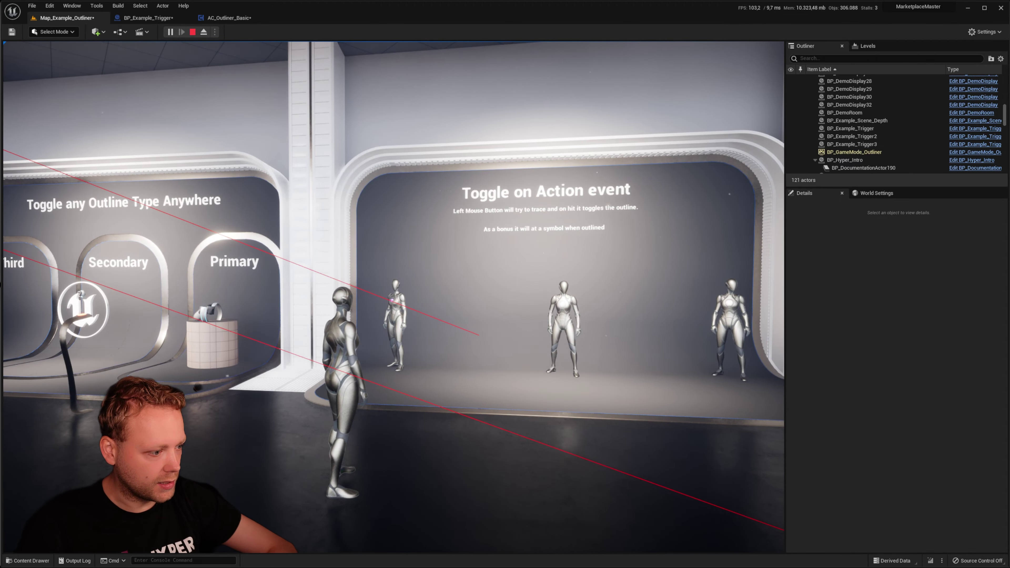
key("w")
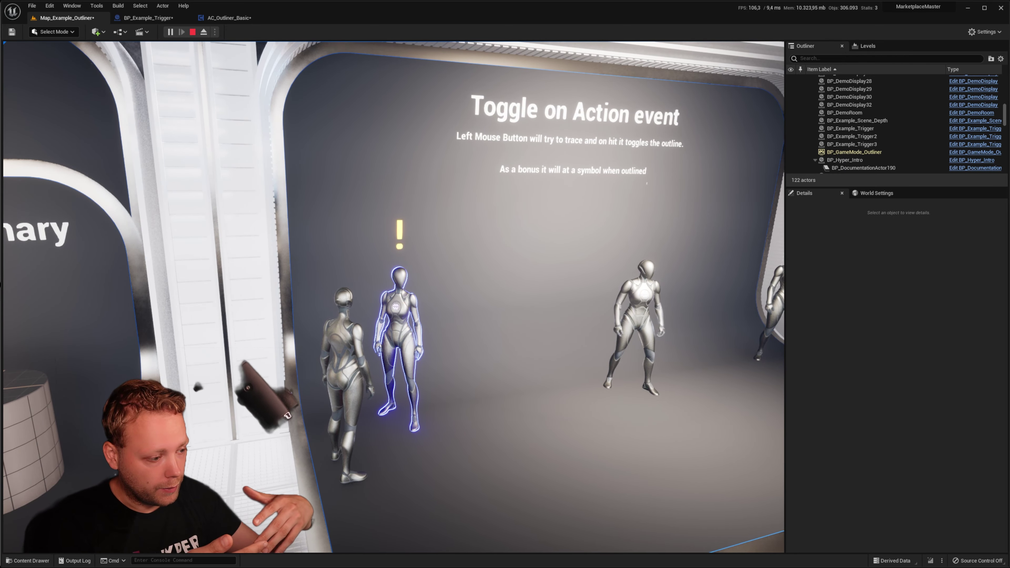
key("s")
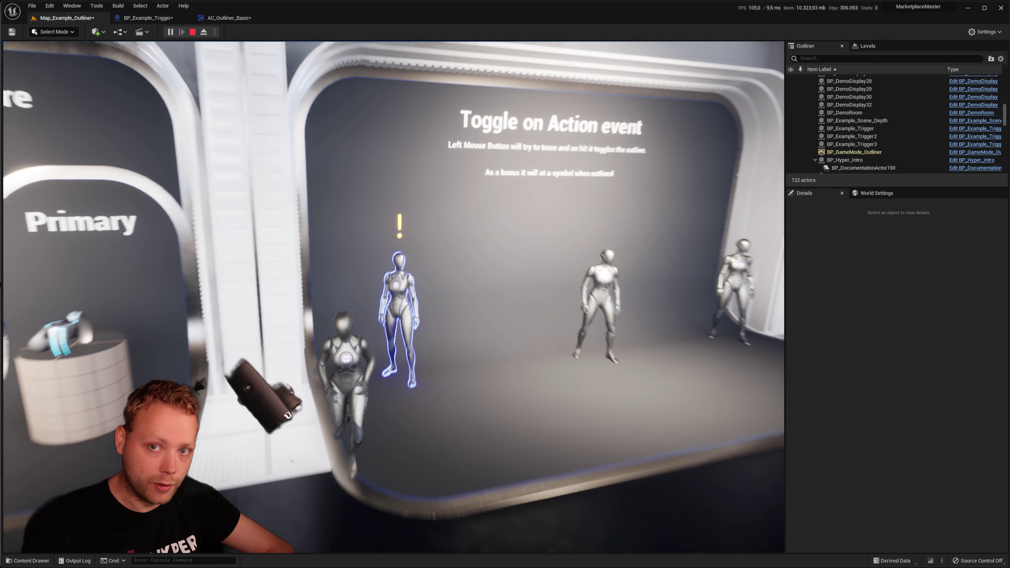
key("w")
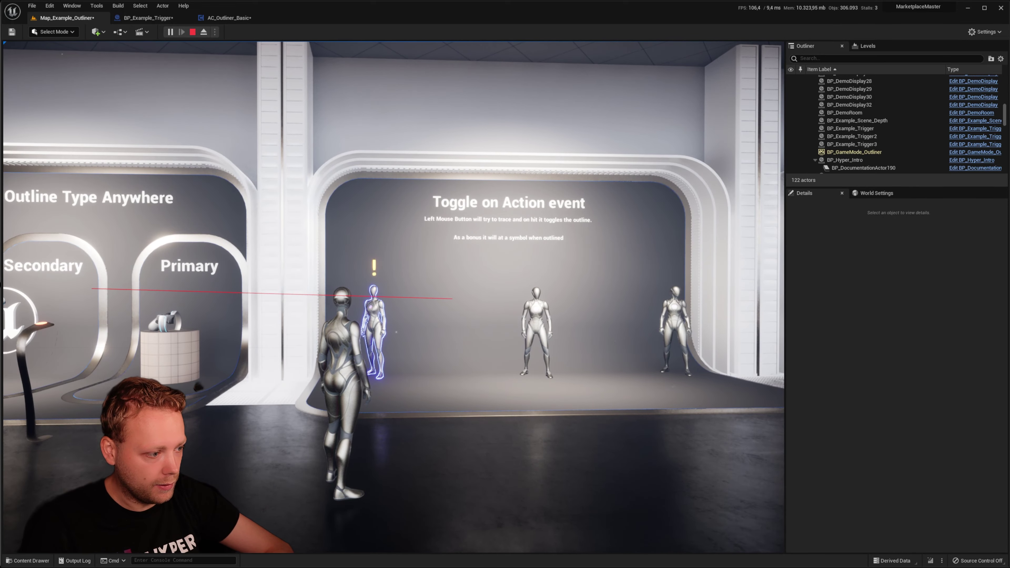
key("a")
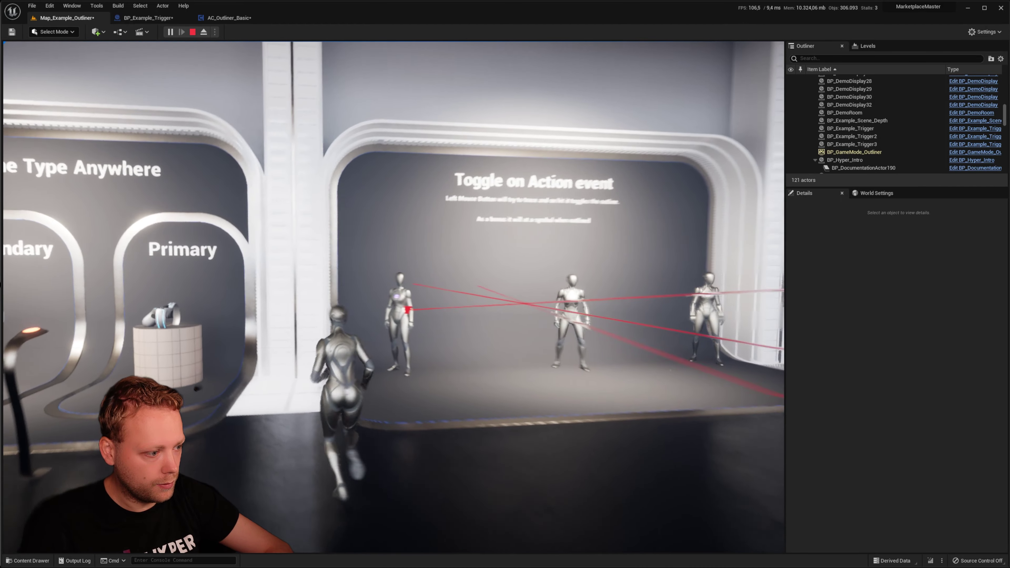
Step: Switch on the outlines and symbols of all three Toggle on Action event mannequins by tracing each one
key("d")
left_click(394, 297)
key("d")
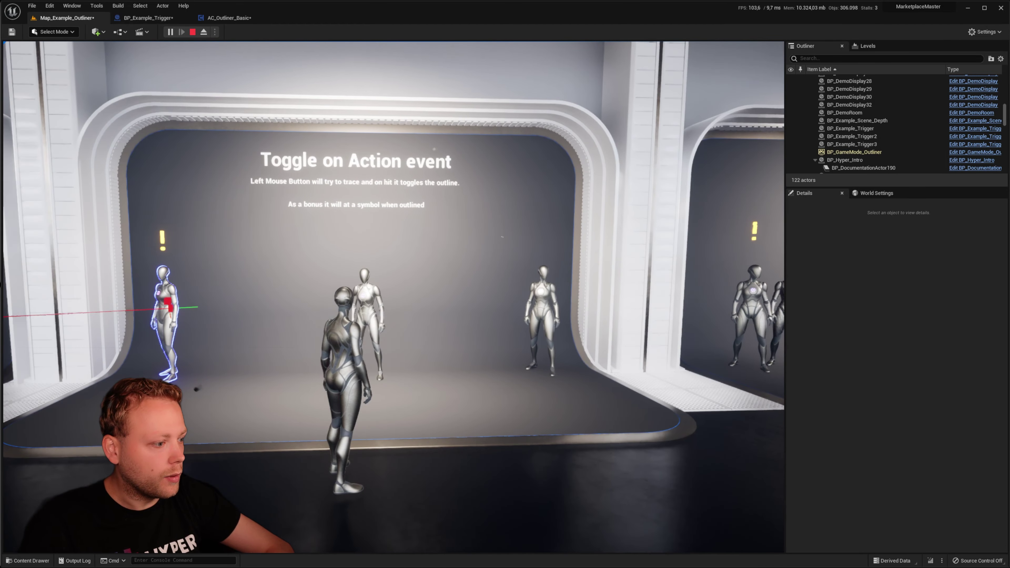
left_click(393, 297)
left_click(394, 298)
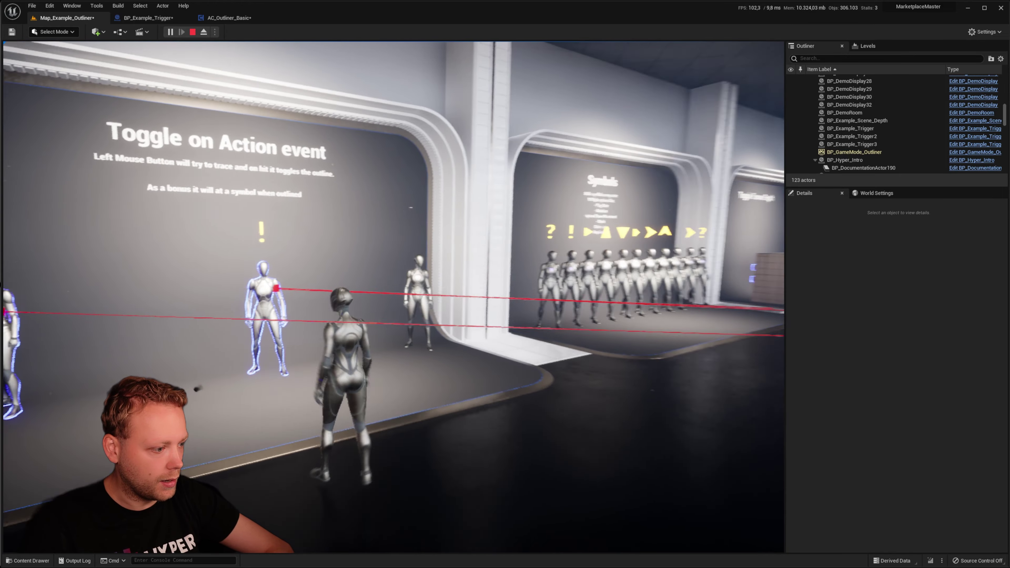
key("d")
left_click(394, 298)
left_click(394, 297)
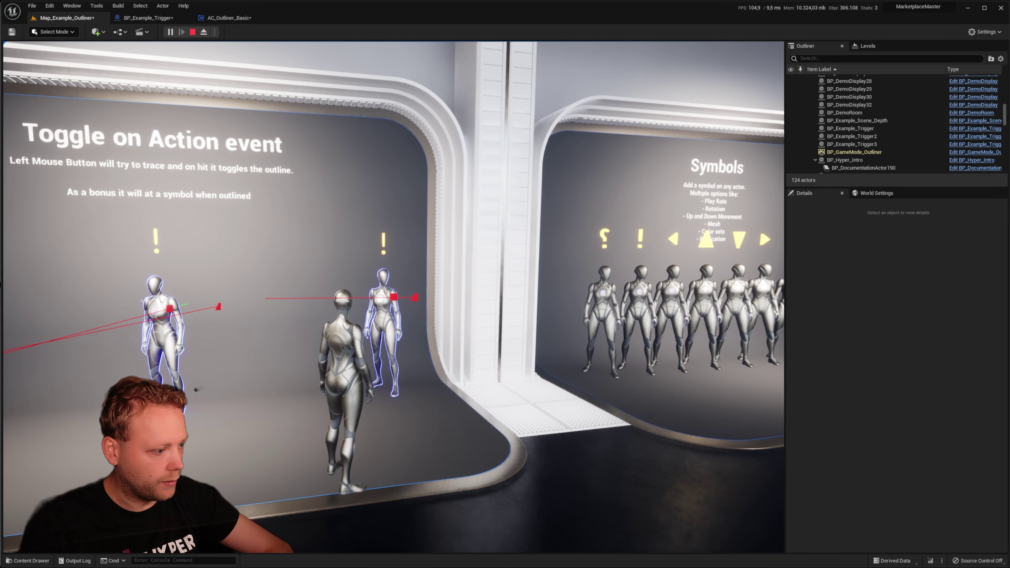
Step: Trace the three Toggle on Action event mannequins again to switch their outlines off, and stop the play session
key("a")
key("w")
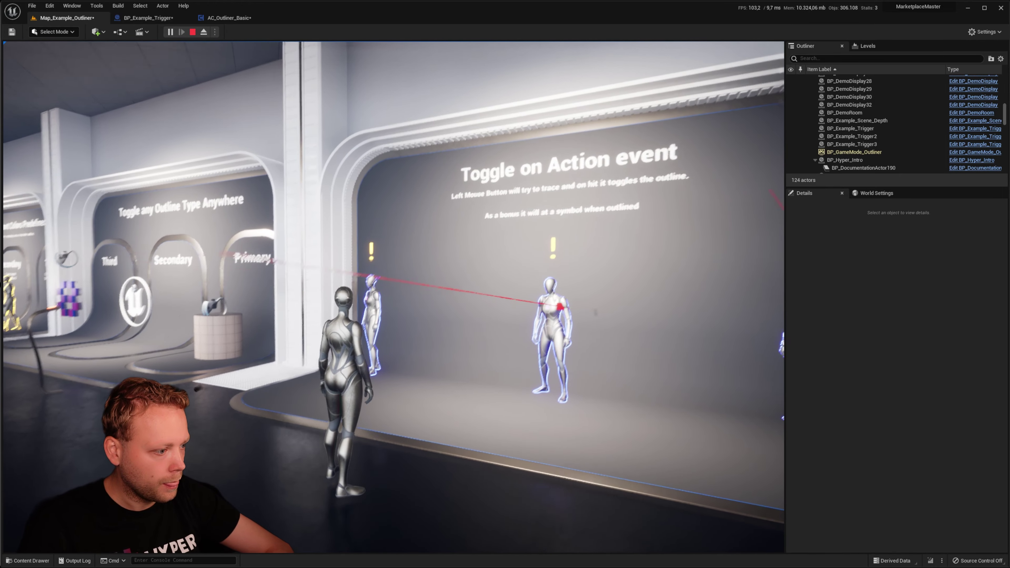
left_click(394, 298)
left_click(394, 298)
left_click(394, 298)
left_click(394, 298)
key("d")
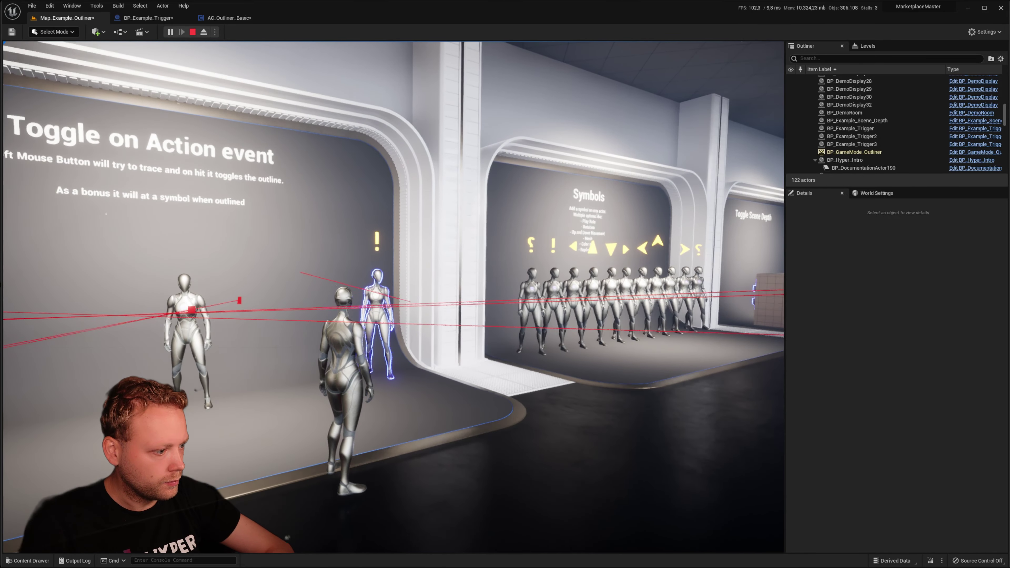
left_click(394, 297)
key("a")
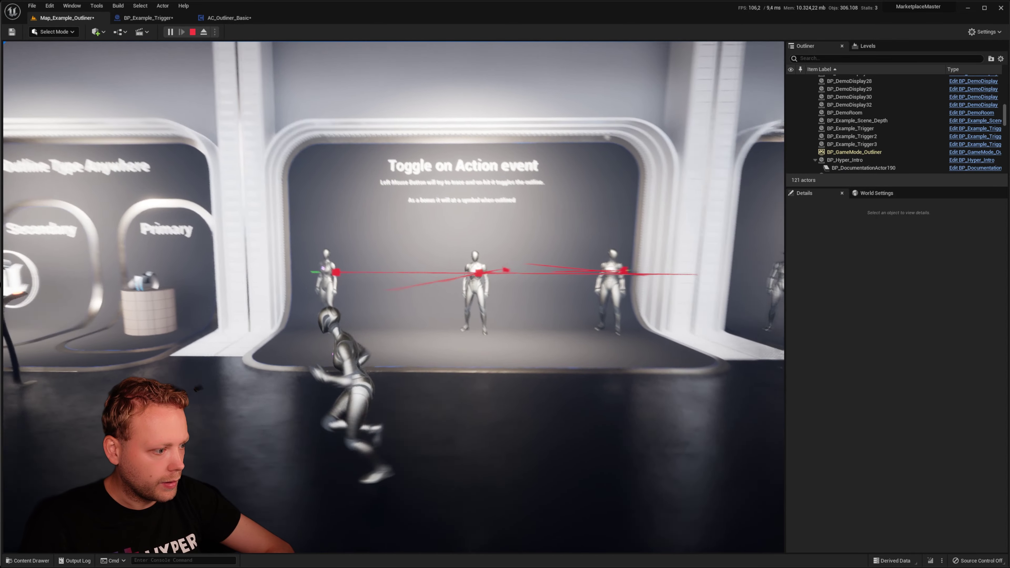
key("w")
key("shift+F1")
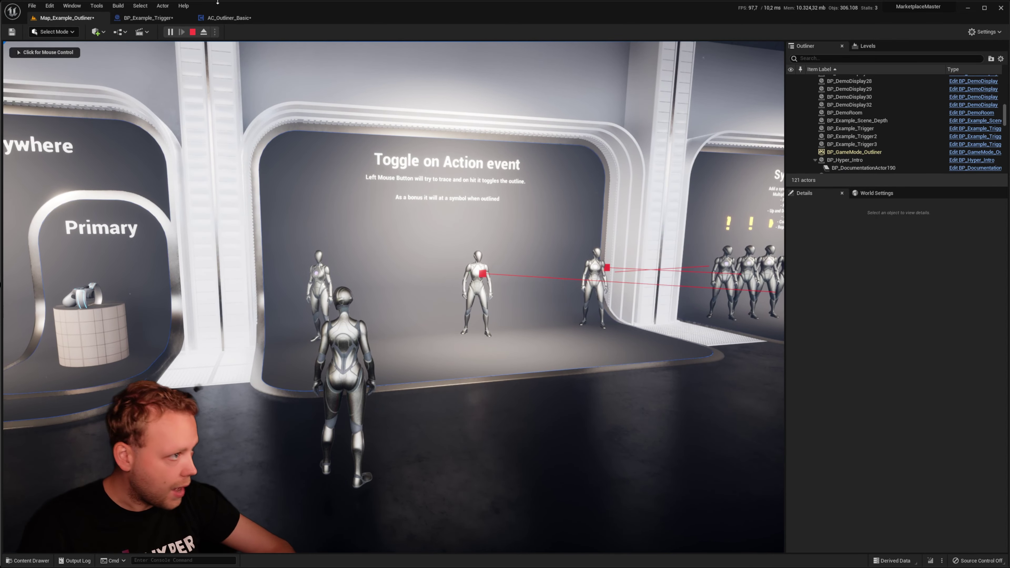
left_click(193, 32)
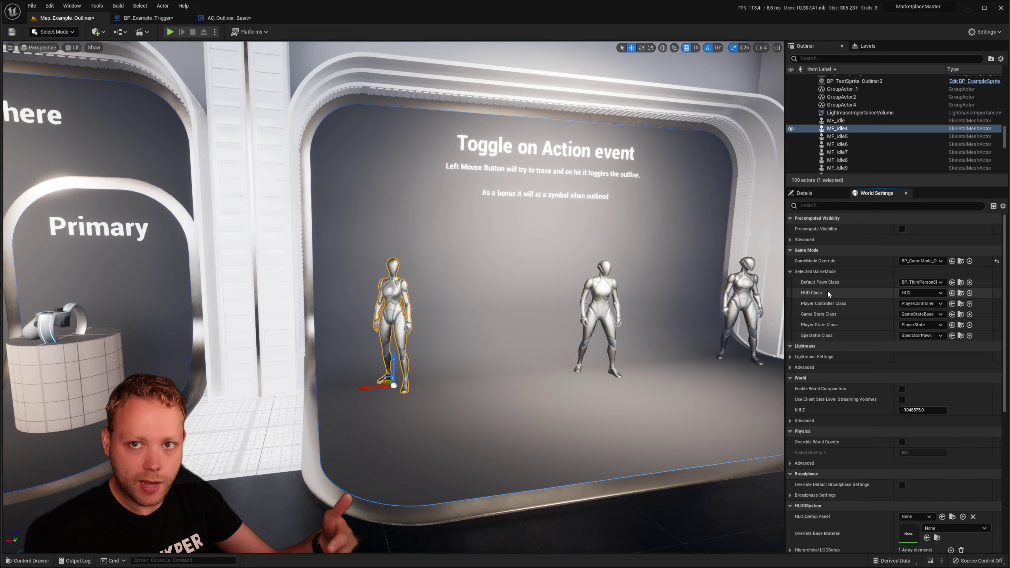
Step: Locate the map's Default Pawn Class through World Settings and open BP_ThirdPersonCharacter_Outliner_System for inspection
key("w")
mouse_move(699, 285)
right_mouse_down()
mouse_move(706, 261)
mouse_move(694, 283)
right_mouse_up()
key("s")
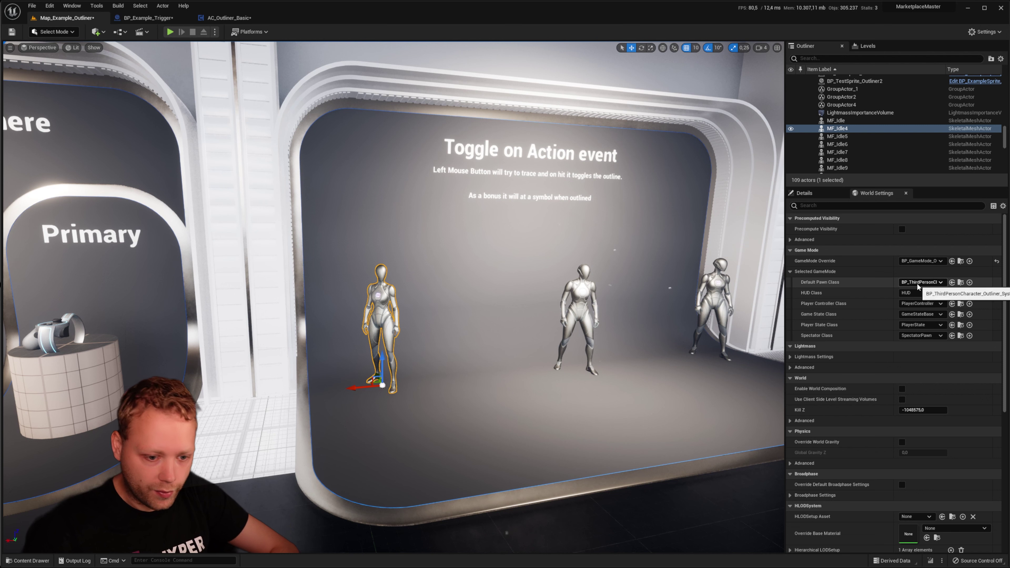
left_click(961, 282)
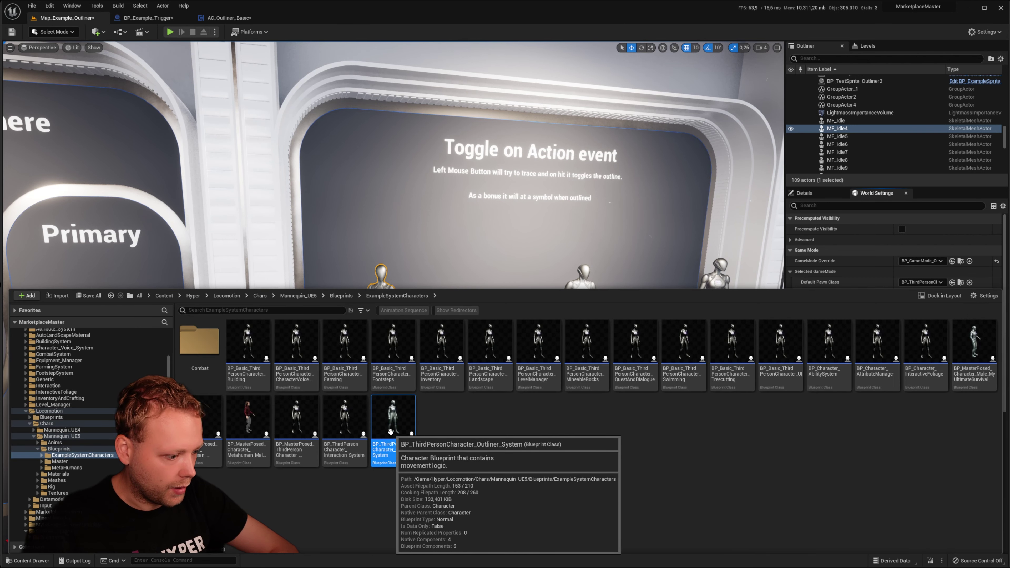
double_click(391, 422)
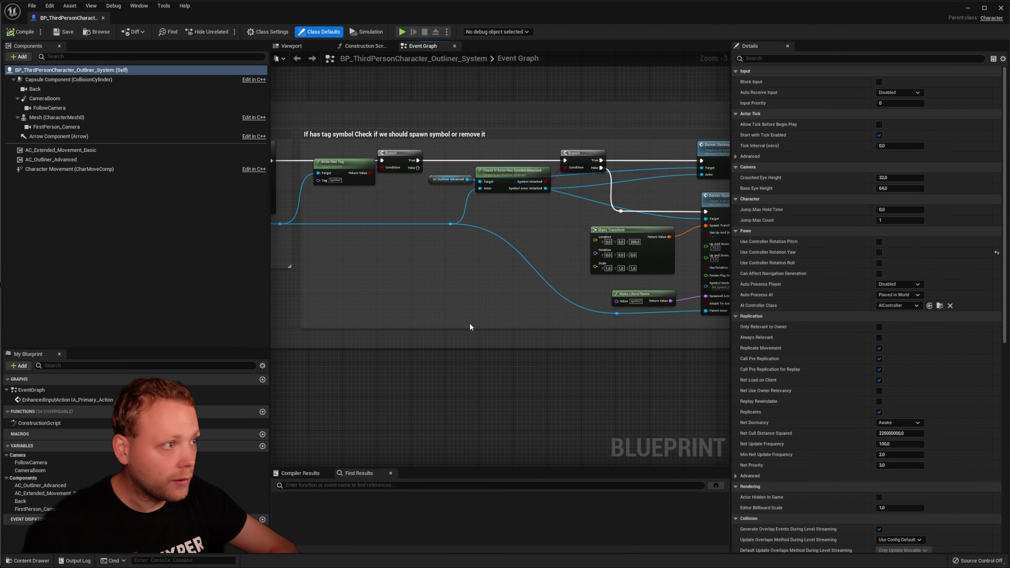